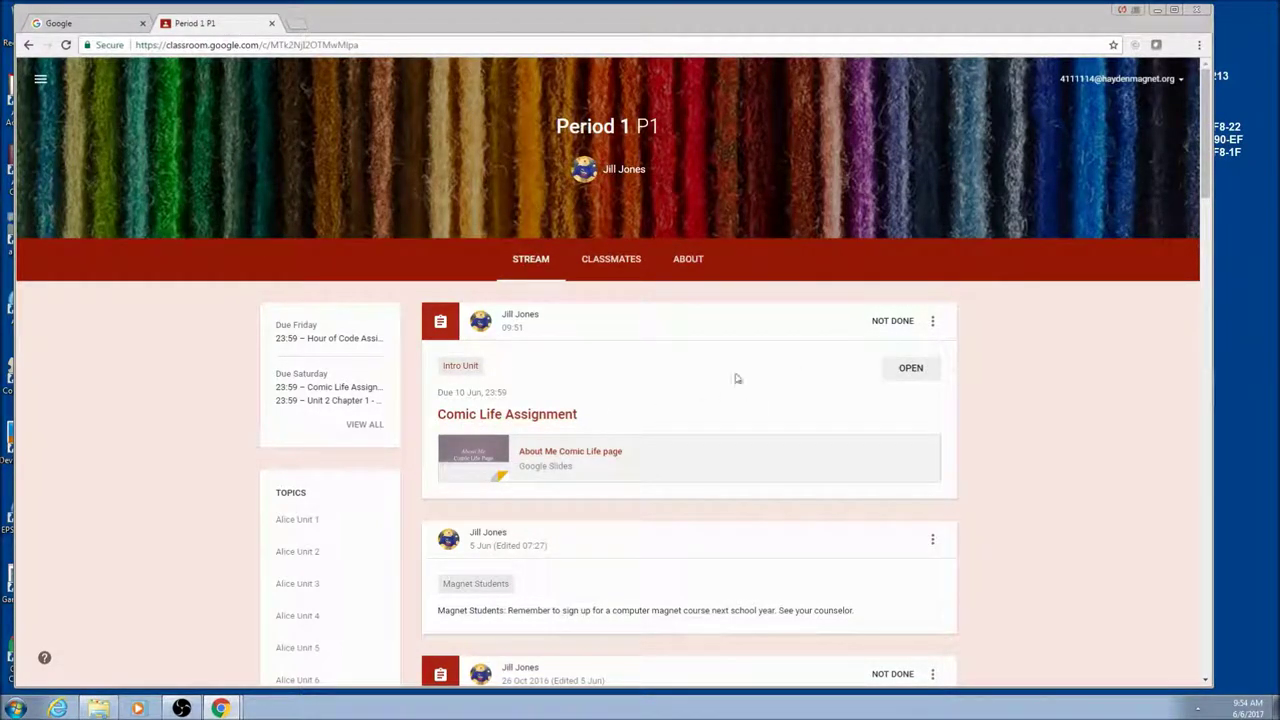
Step: Open the Comic Life Assignment, view its attached About Me Comic Life page presentation, and return to the assignment
click(552, 418)
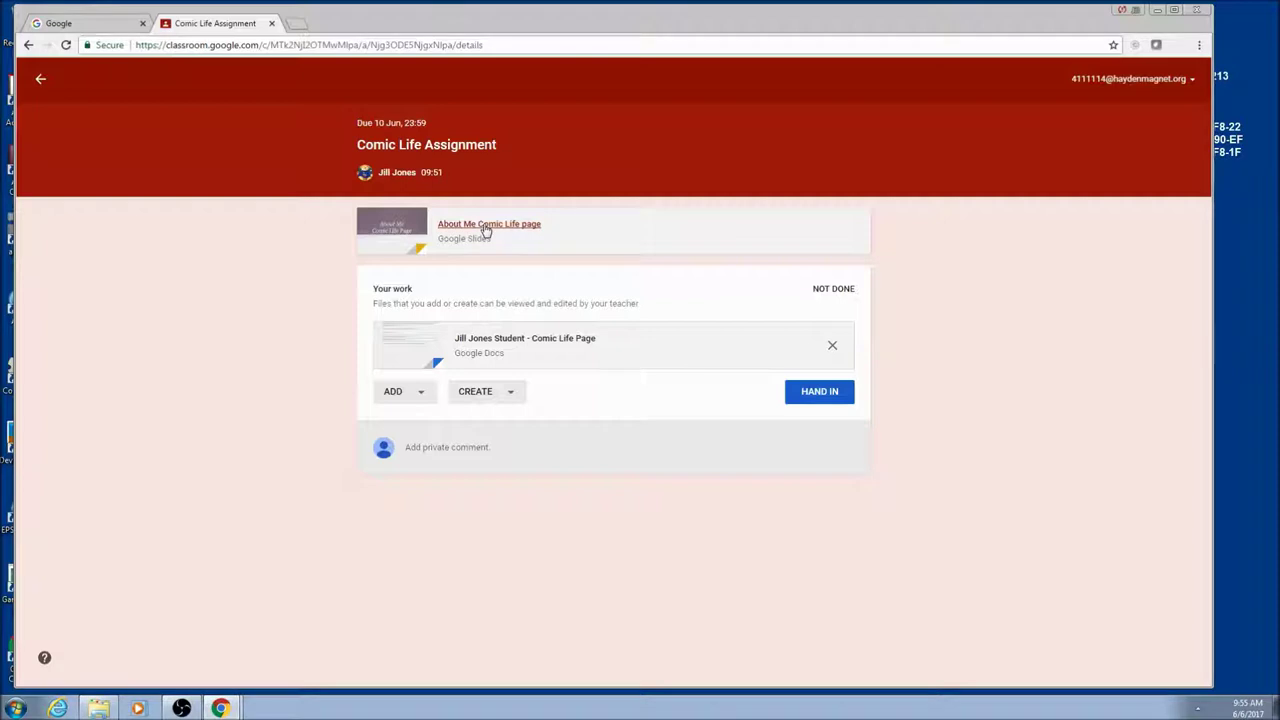
click(486, 228)
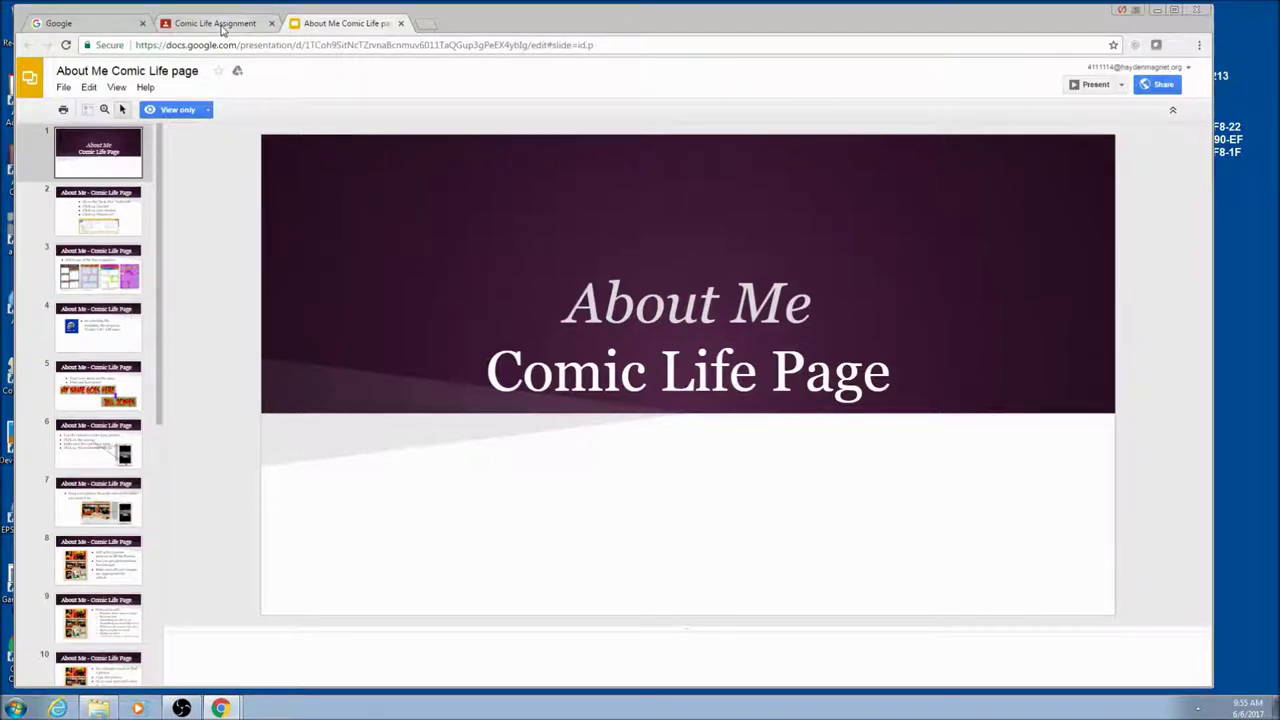
click(223, 25)
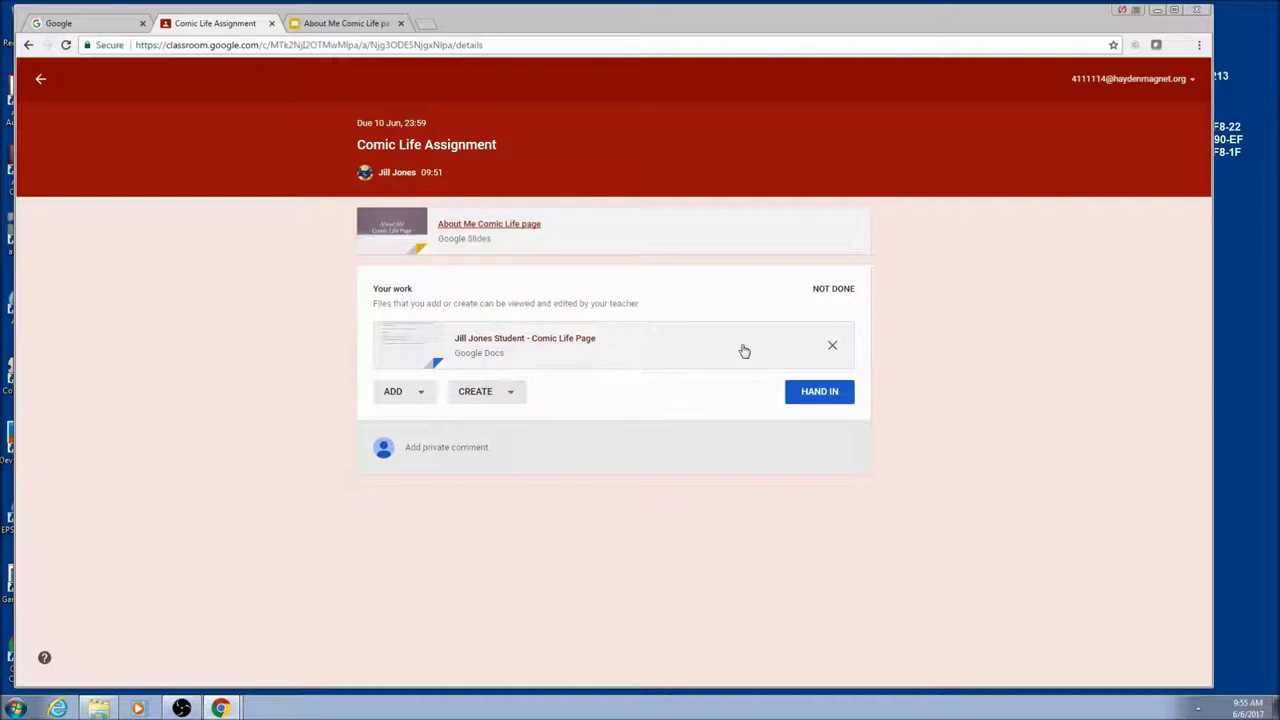
Step: Open the student's Comic Life Page document and examine the reflection table and the reminder line below it
click(512, 345)
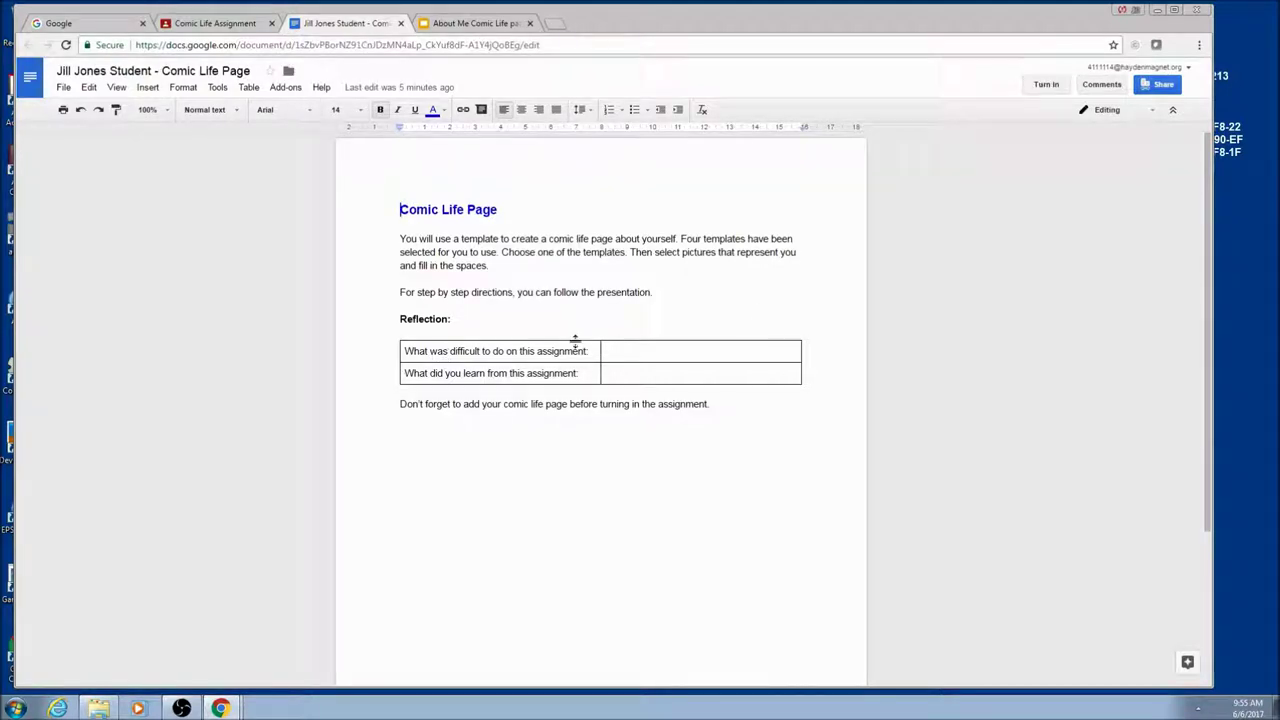
double_click(641, 348)
click(641, 348)
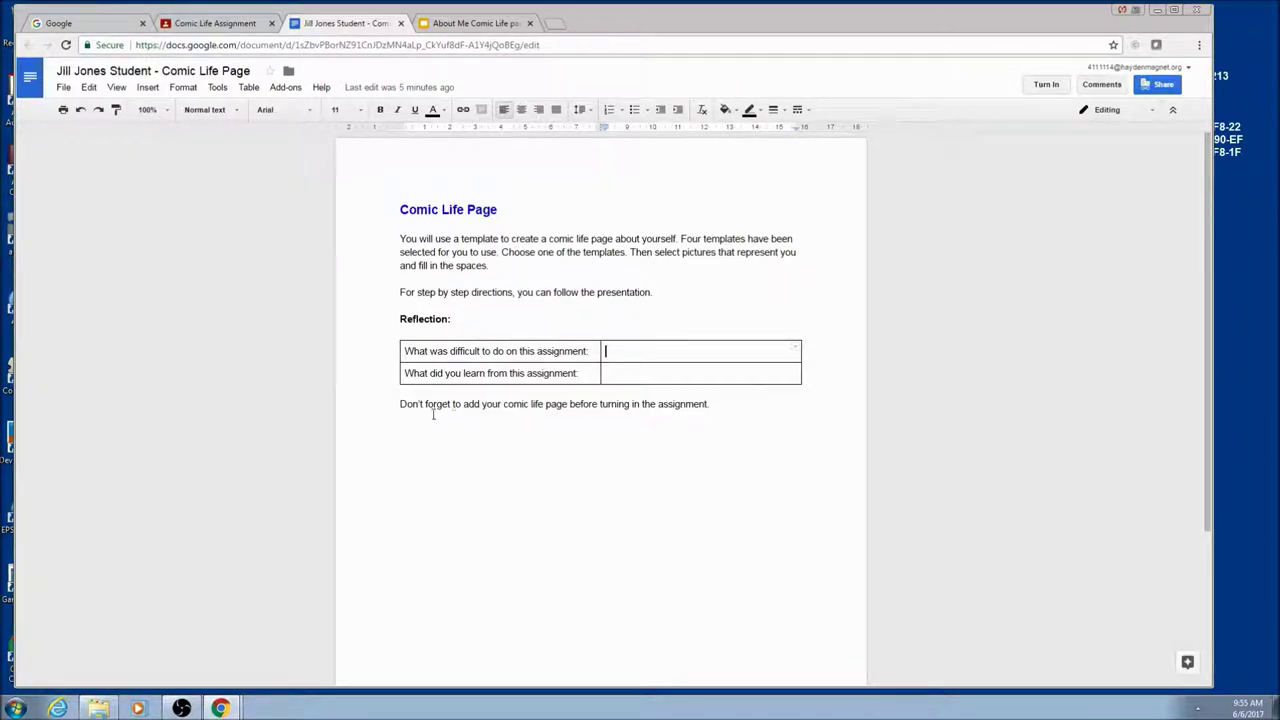
drag(400, 405, 731, 404)
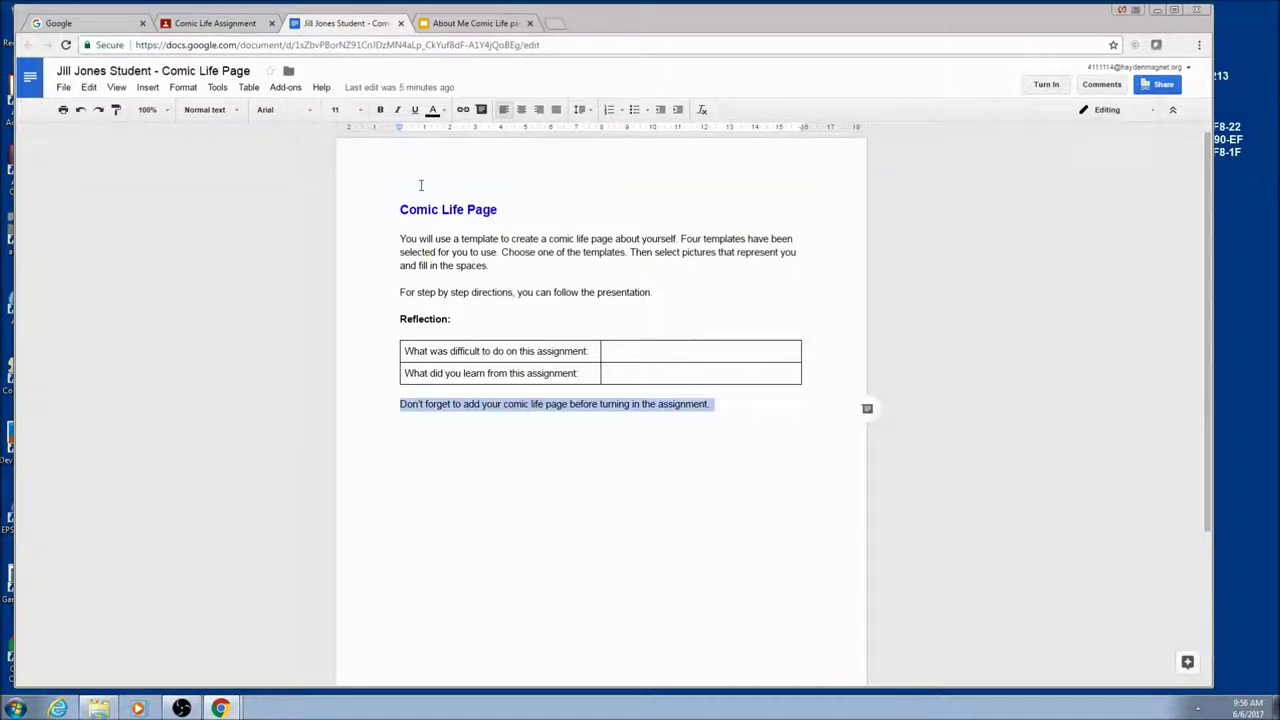
Step: Attach Blue Template.comiclife from the removable disk's google classroom > my work folder to the Comic Life Assignment
click(211, 23)
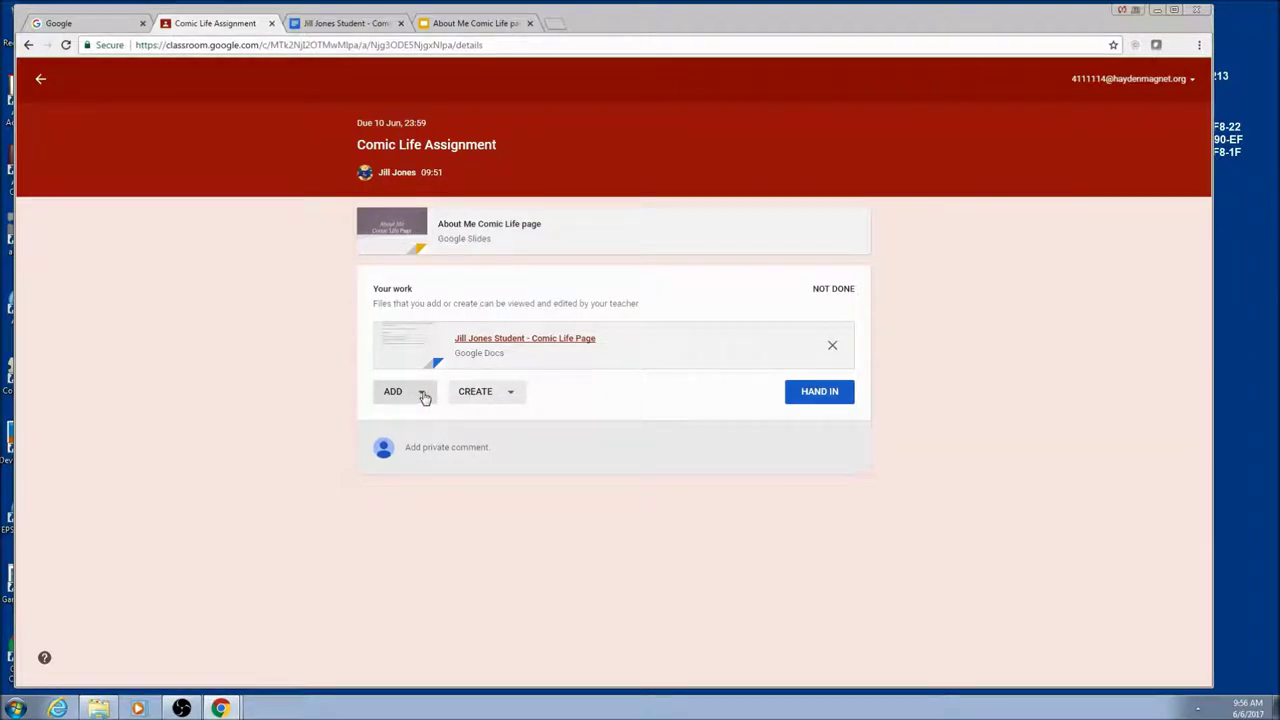
click(424, 397)
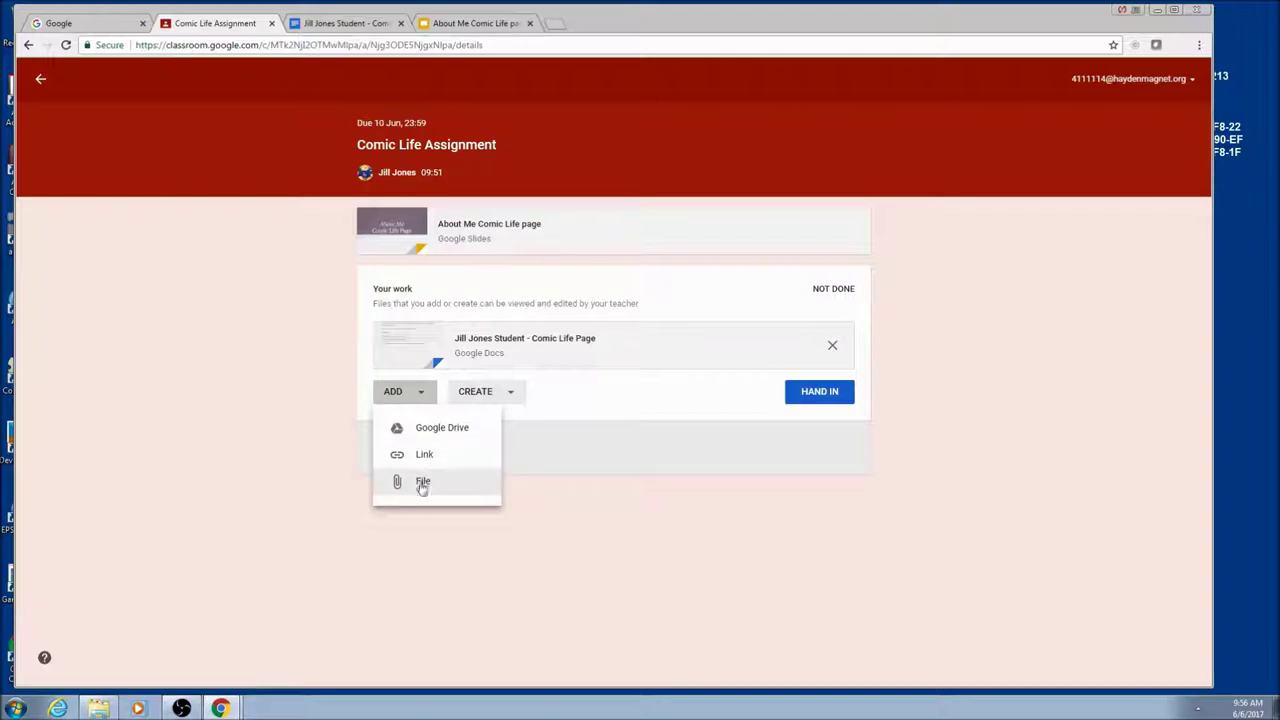
click(421, 484)
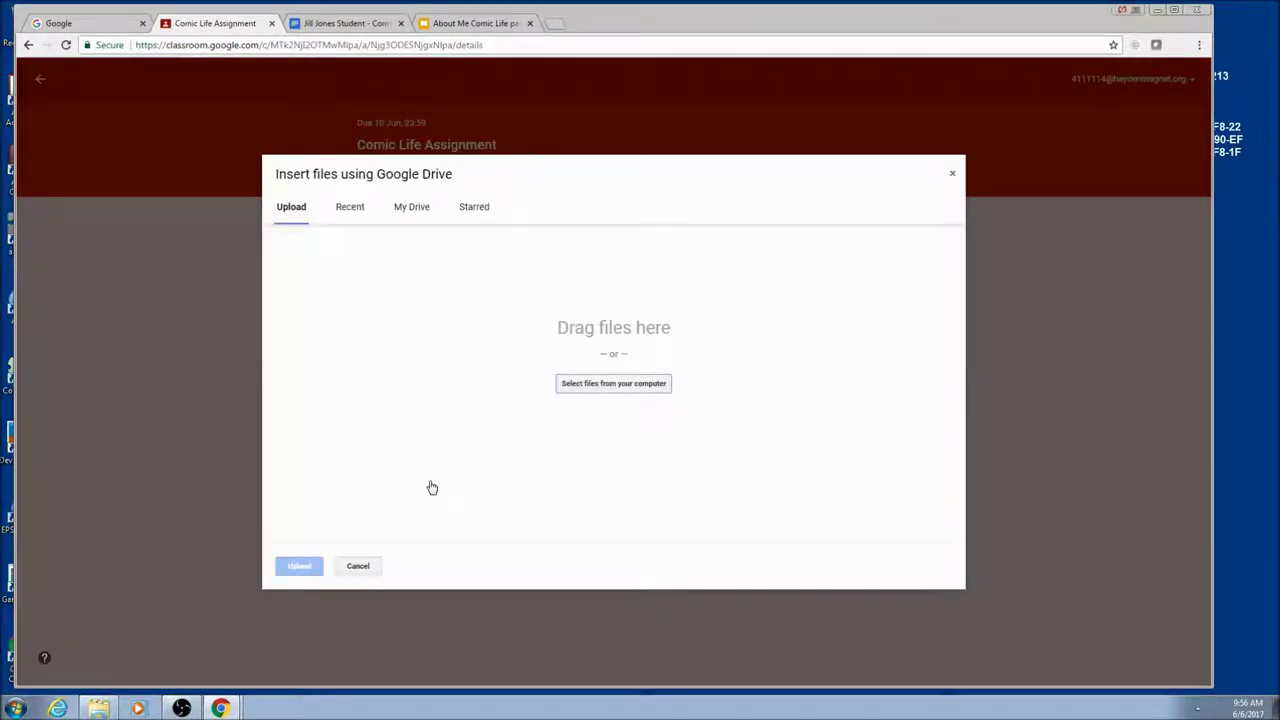
click(643, 386)
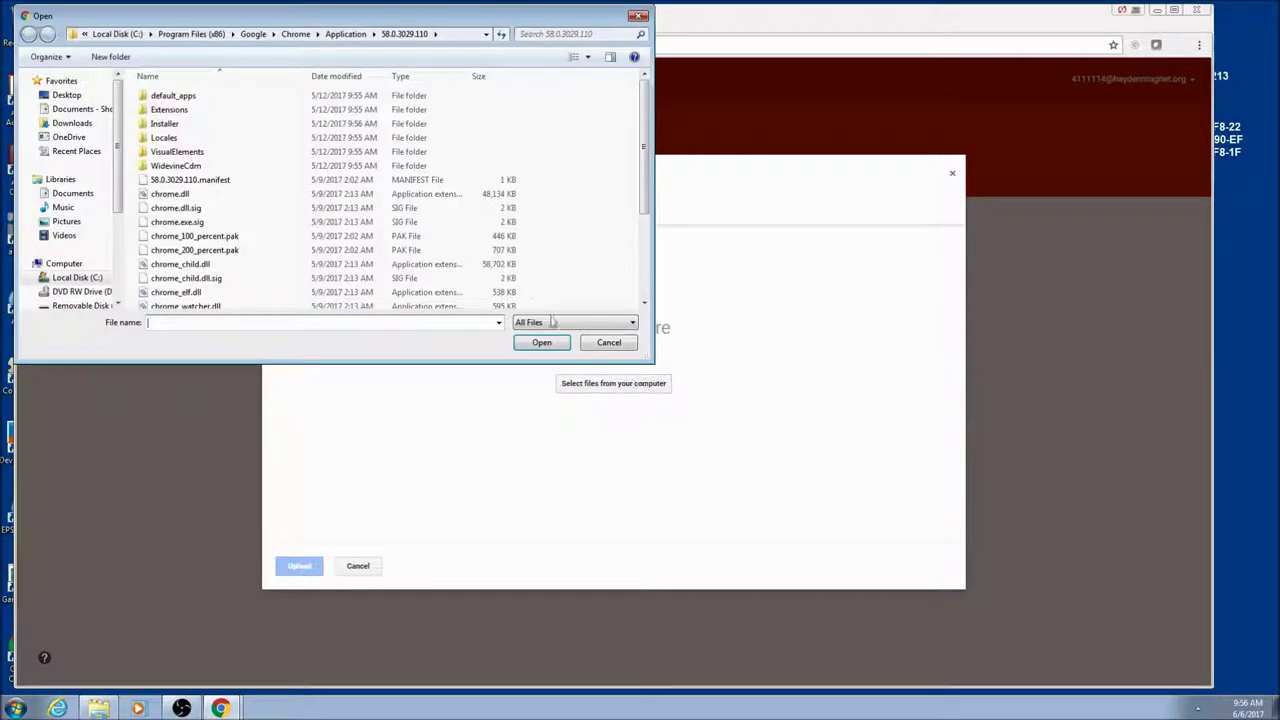
click(62, 263)
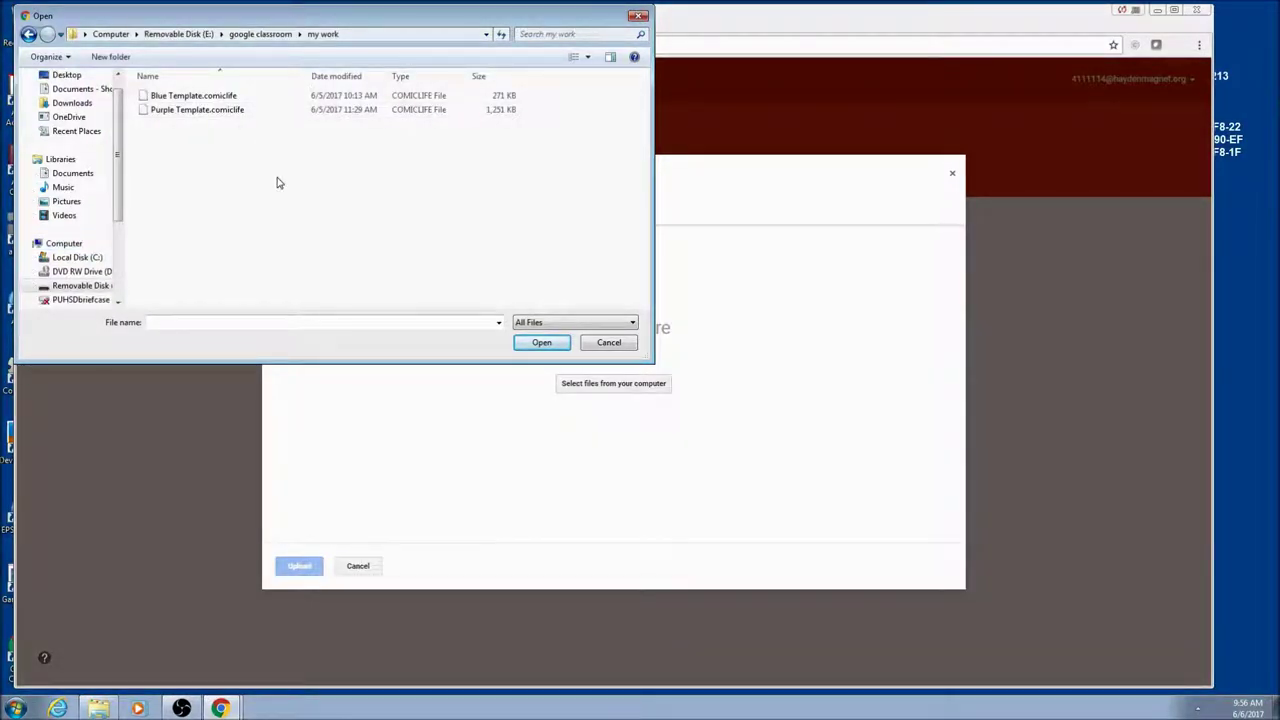
click(172, 96)
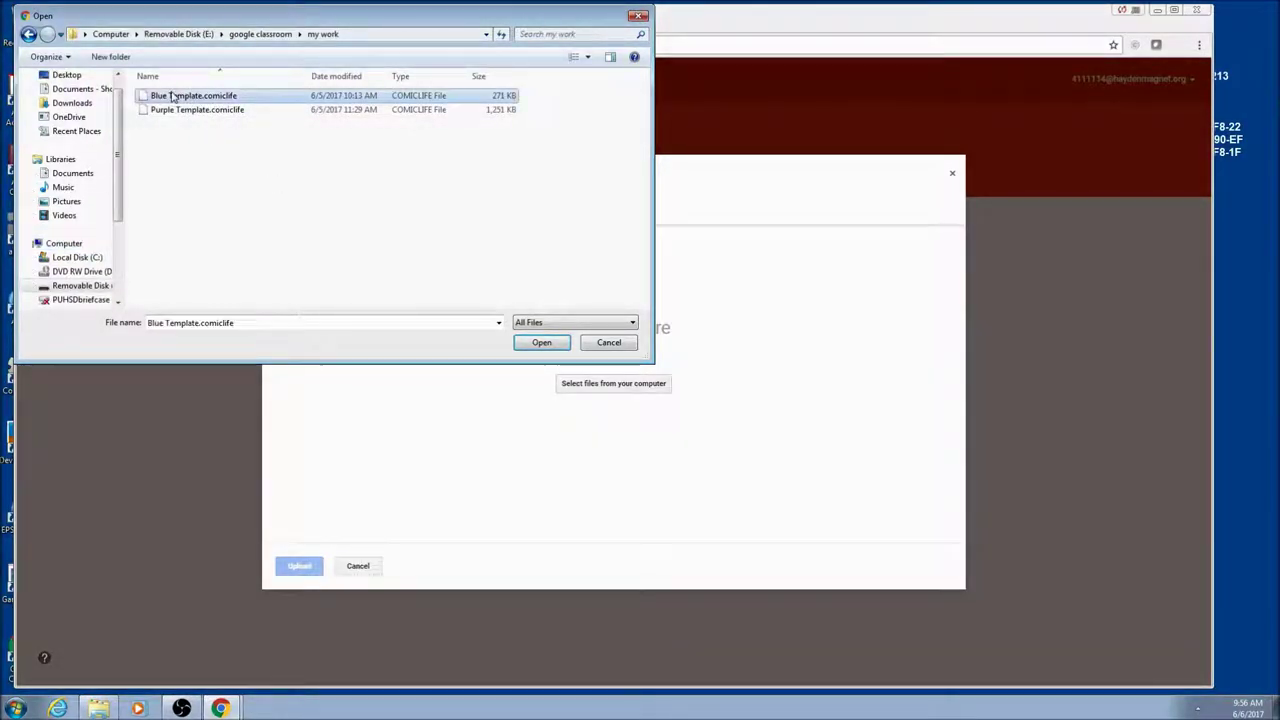
click(541, 343)
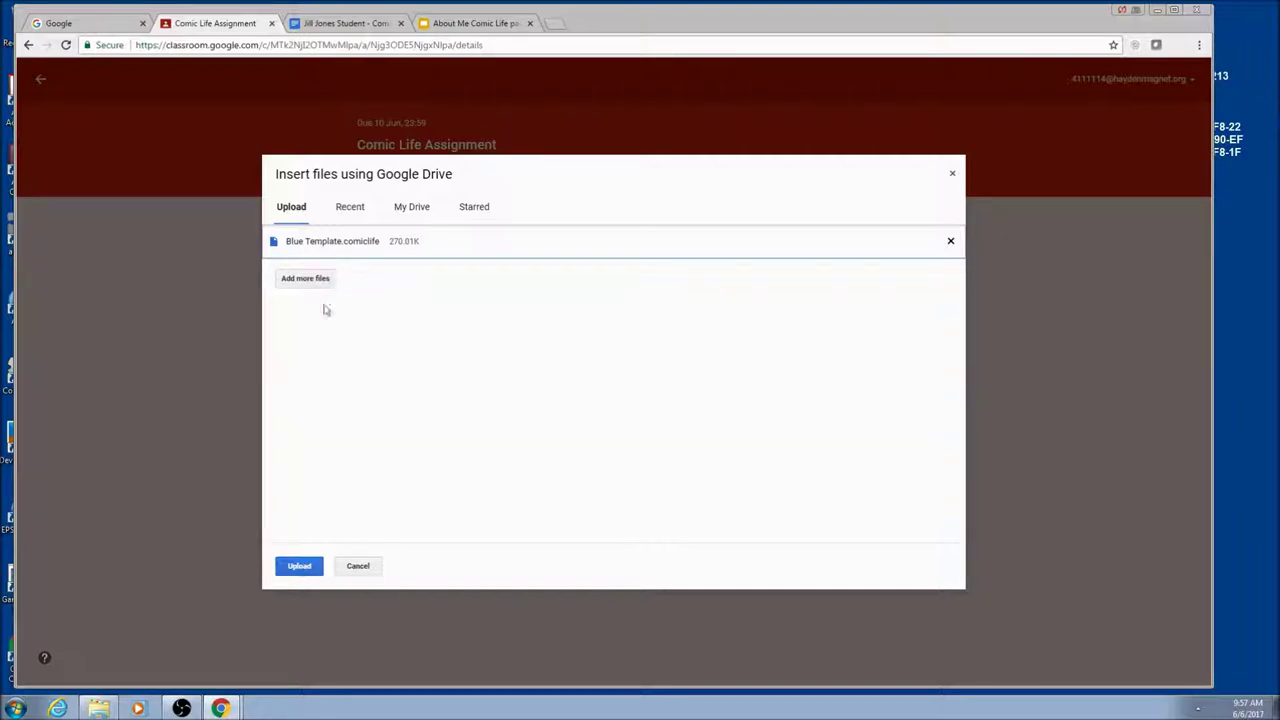
click(301, 567)
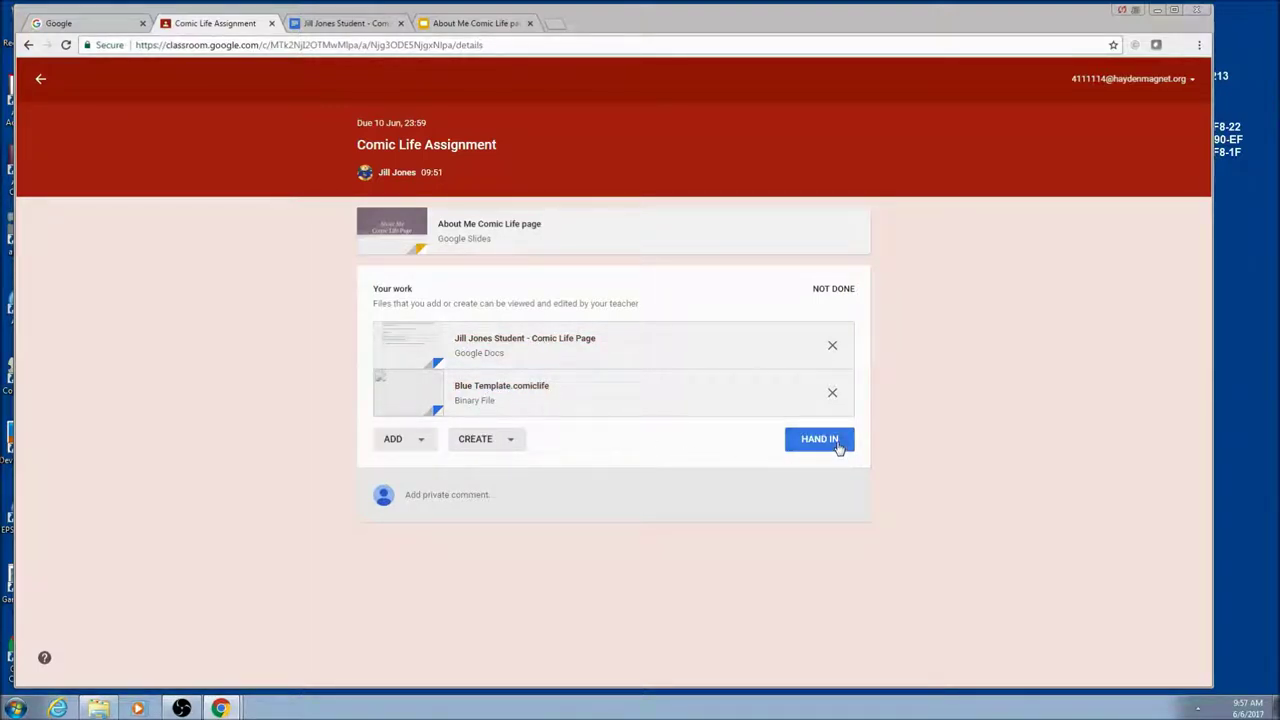
Step: Hand in the Comic Life Assignment with its two attachments and unsubmit it again
click(831, 441)
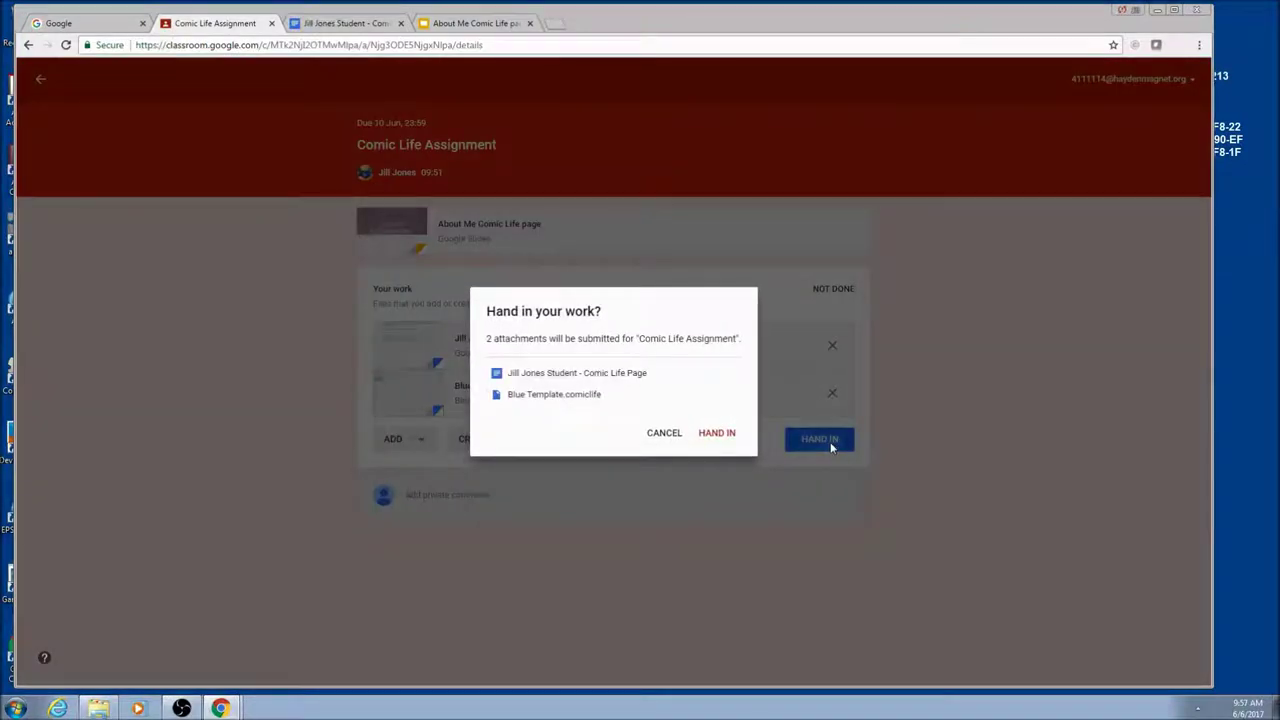
click(728, 436)
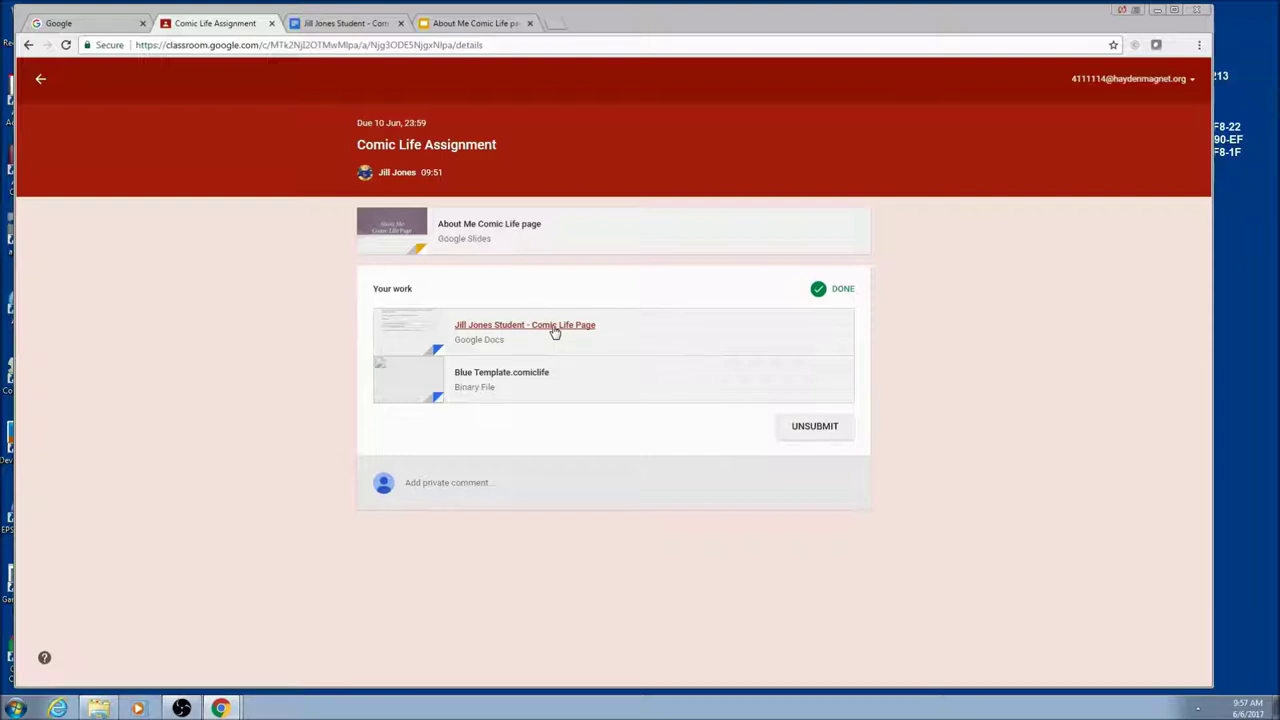
click(818, 428)
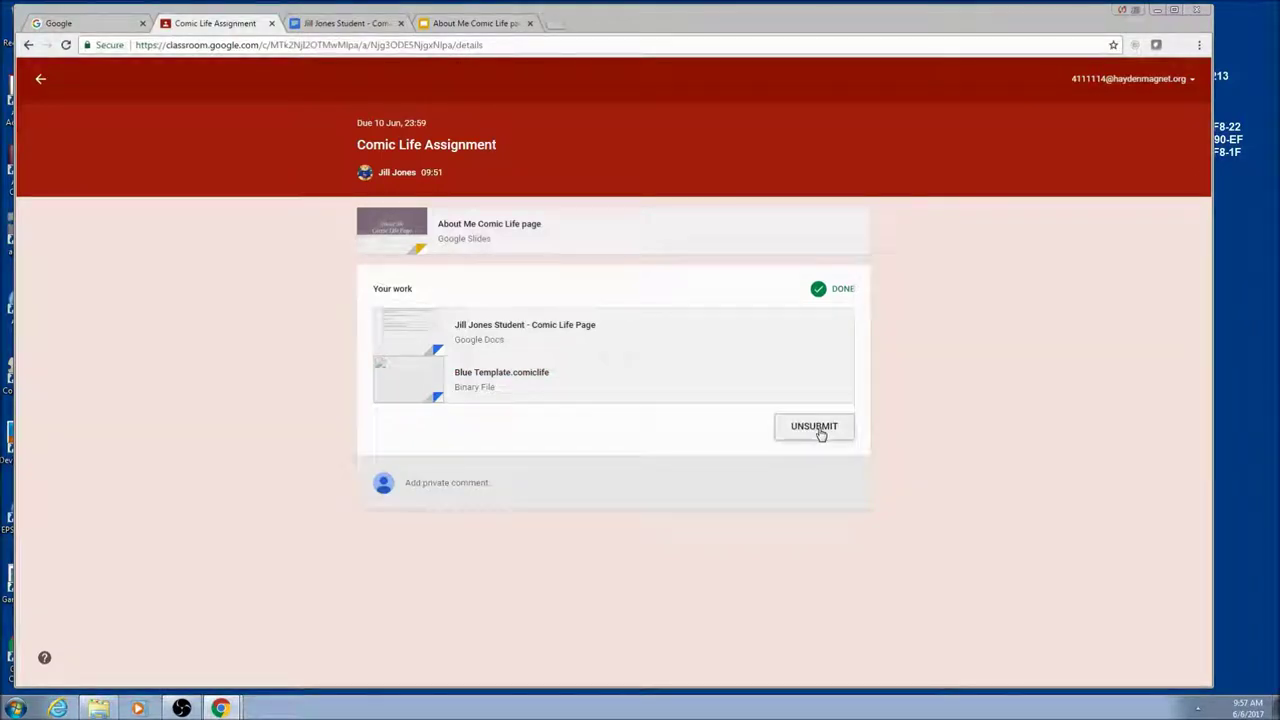
click(776, 405)
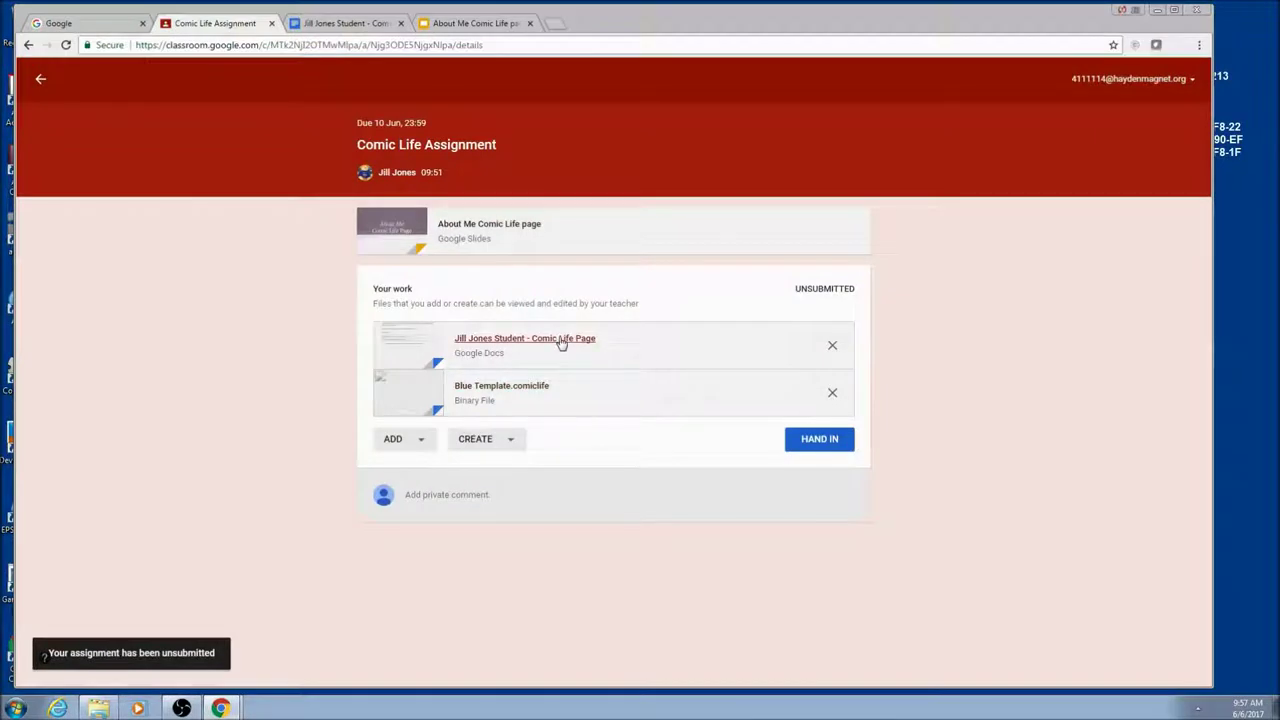
Step: Answer the Comic Life Page document's two reflection questions with "Rt wer" and "R ert", and hand in the assignment
click(562, 340)
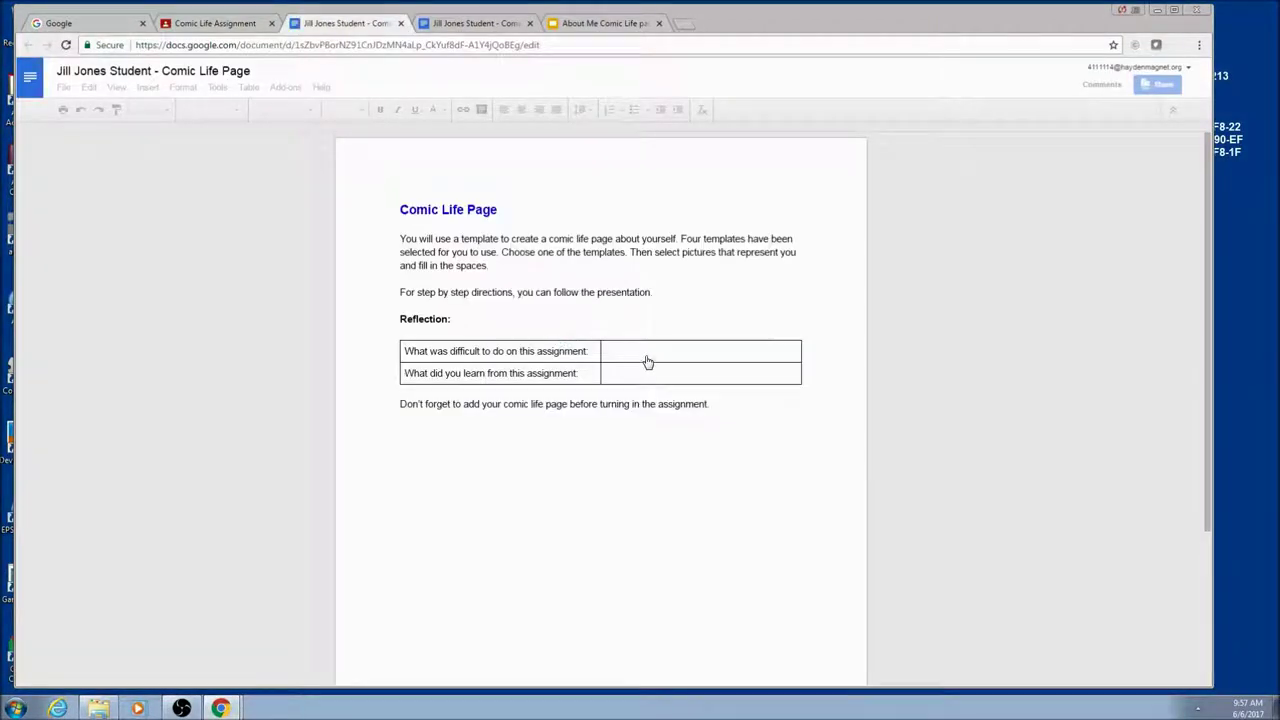
click(648, 359)
text(Rt wer)
click(637, 374)
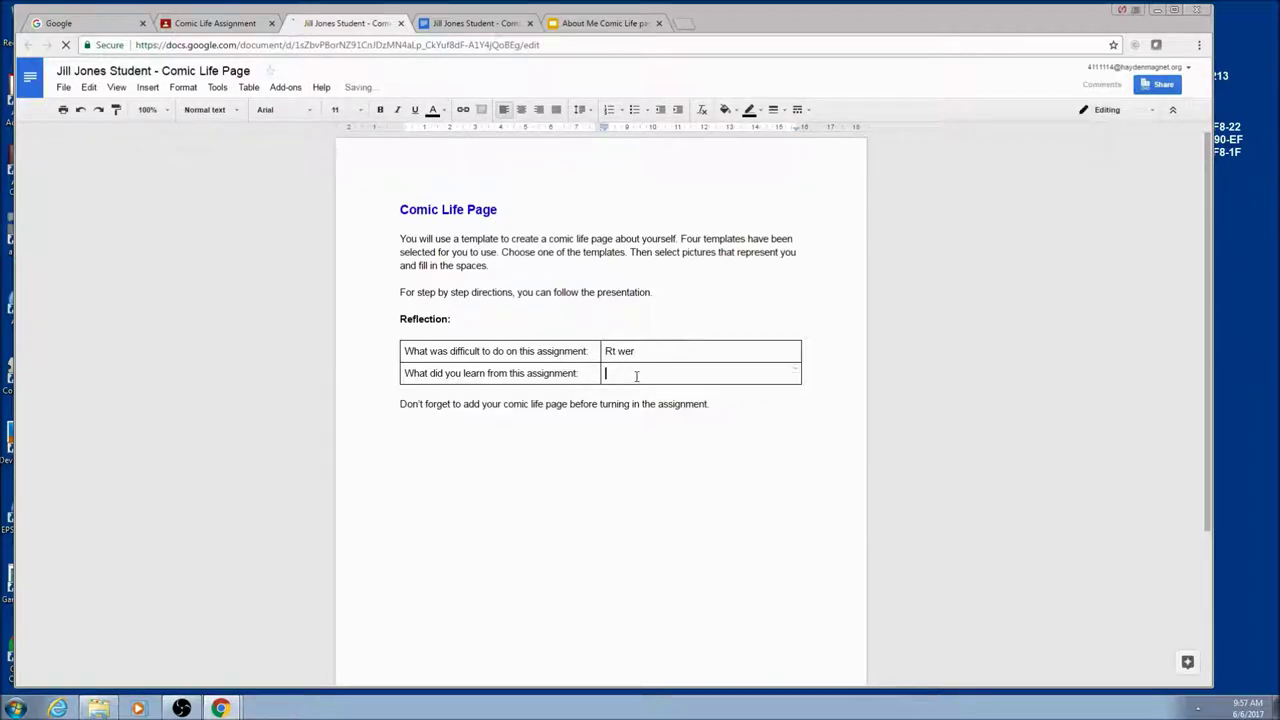
text(R ert)
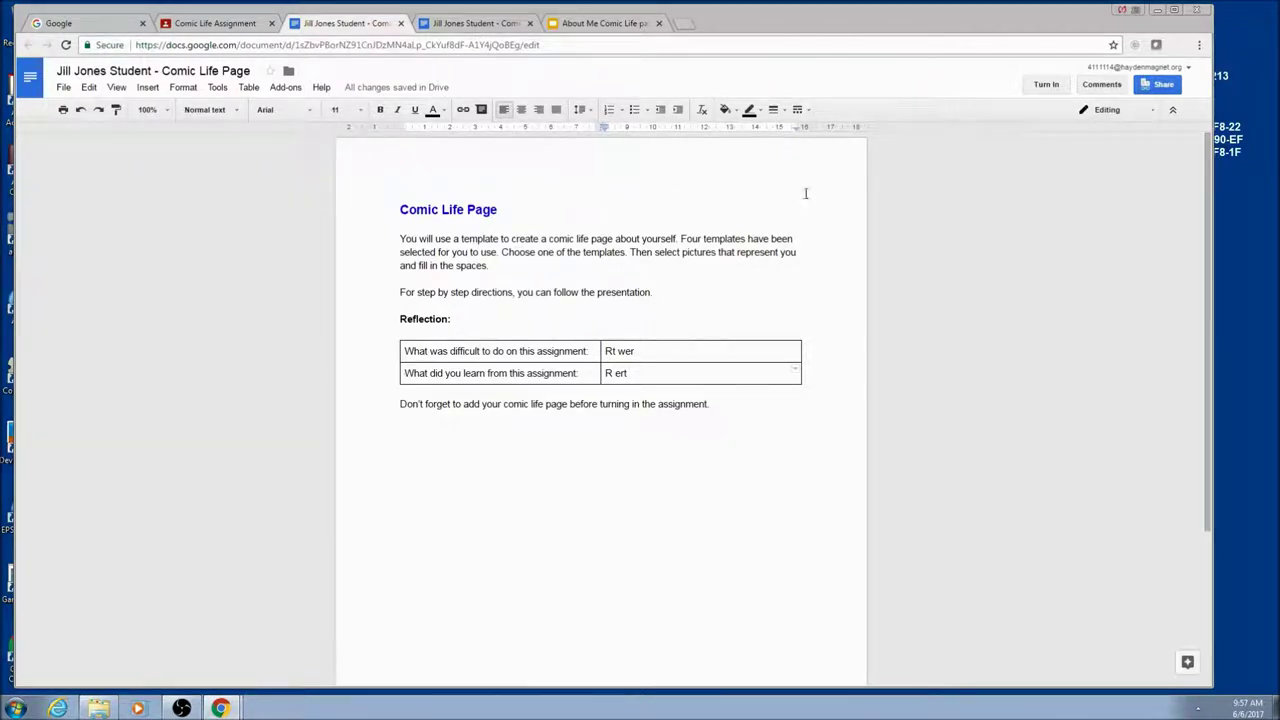
click(1049, 87)
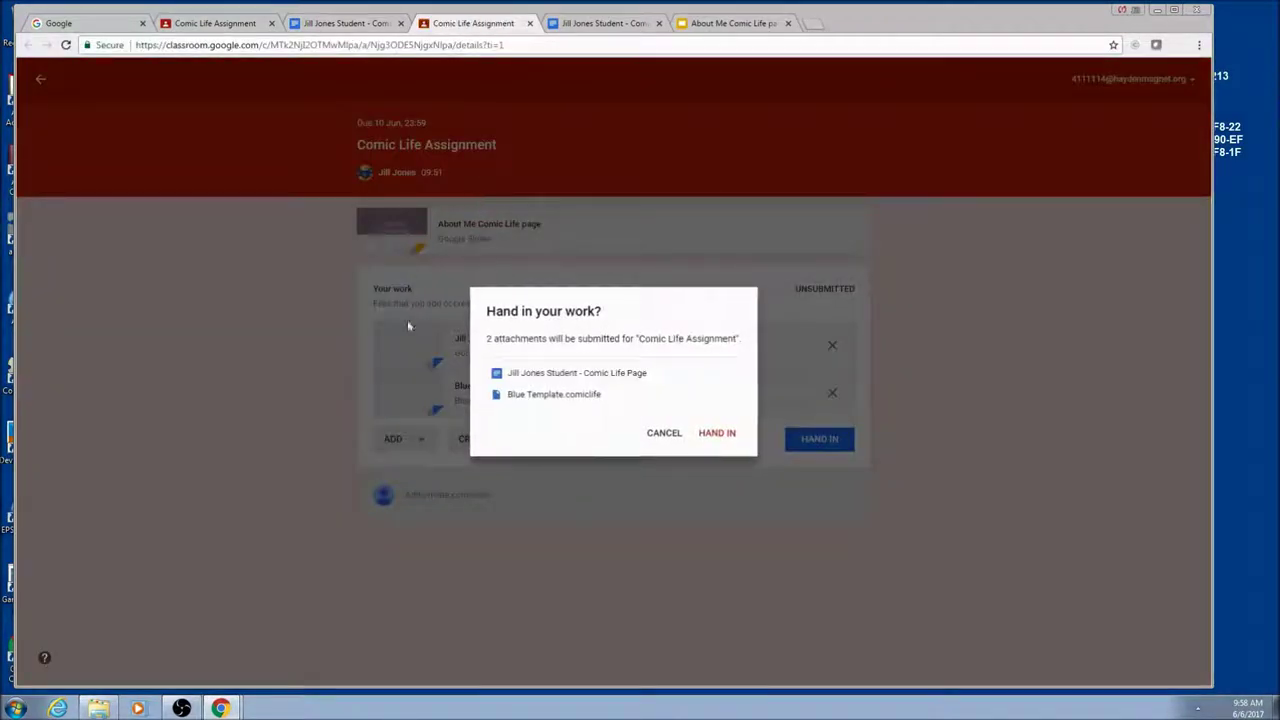
click(727, 433)
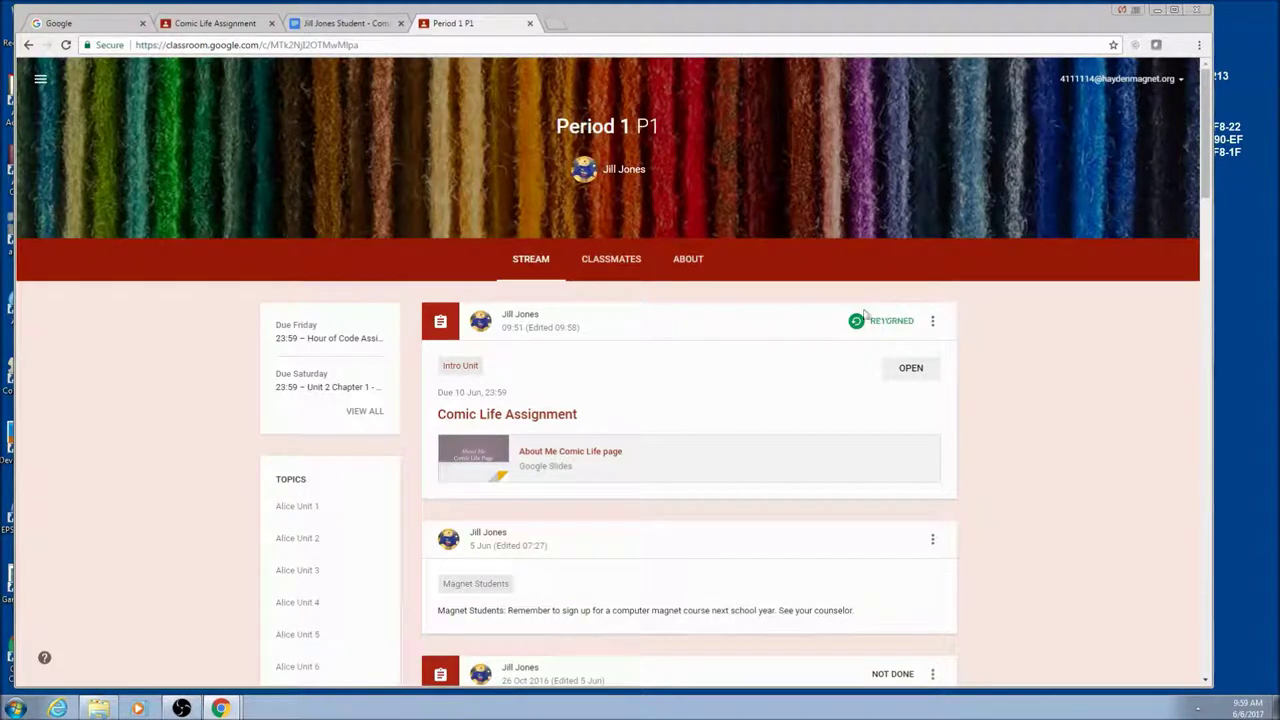
Step: Open the returned Comic Life Assignment and attach Purple Template.comiclife from the my work folder
click(536, 422)
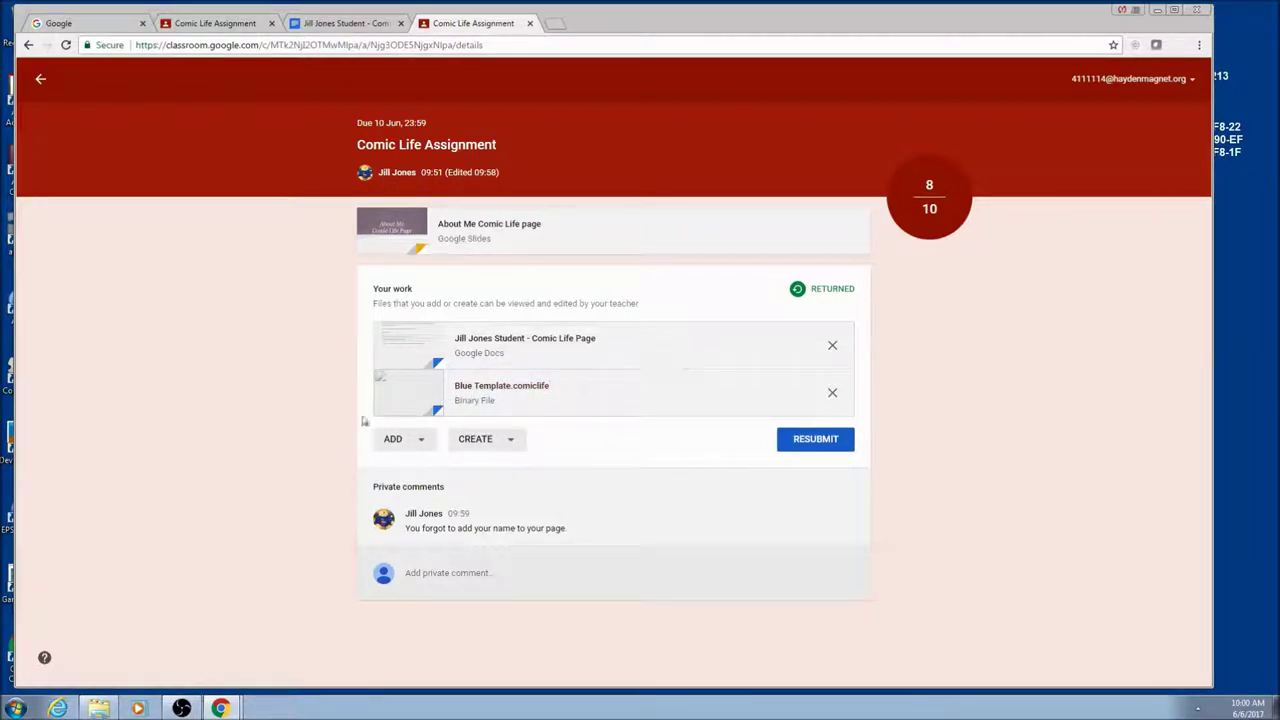
click(423, 443)
click(421, 532)
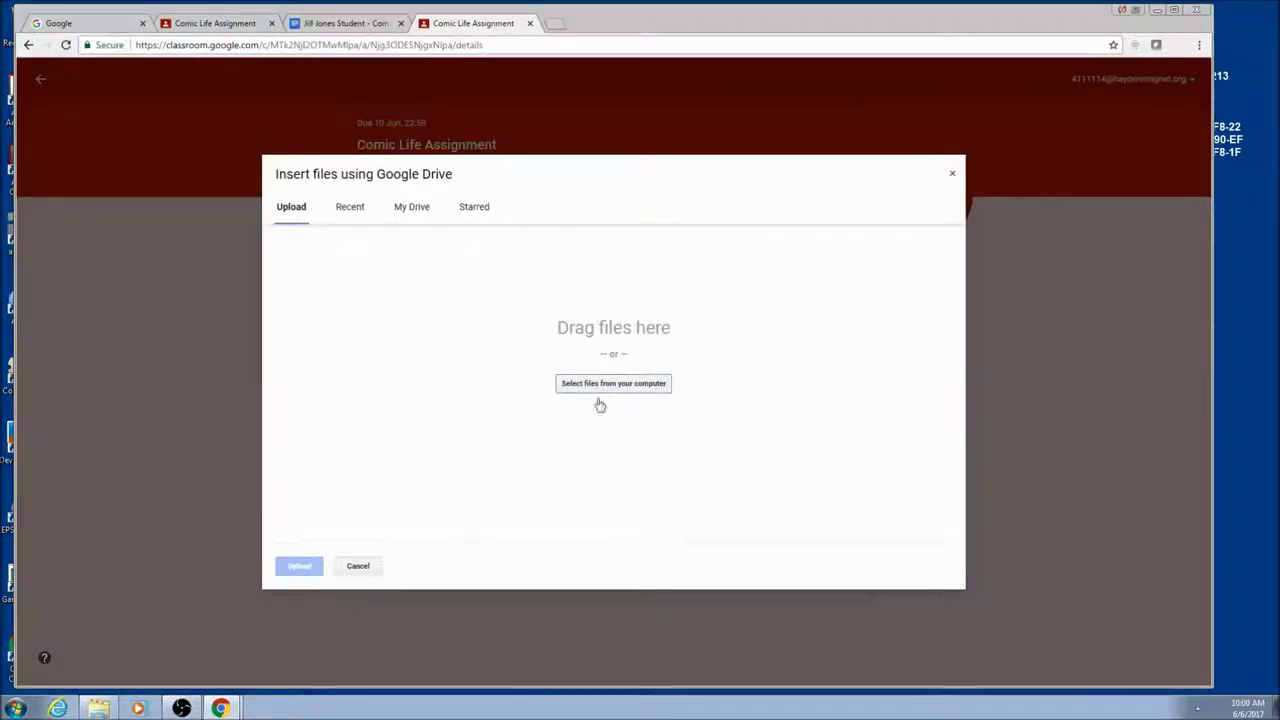
click(619, 383)
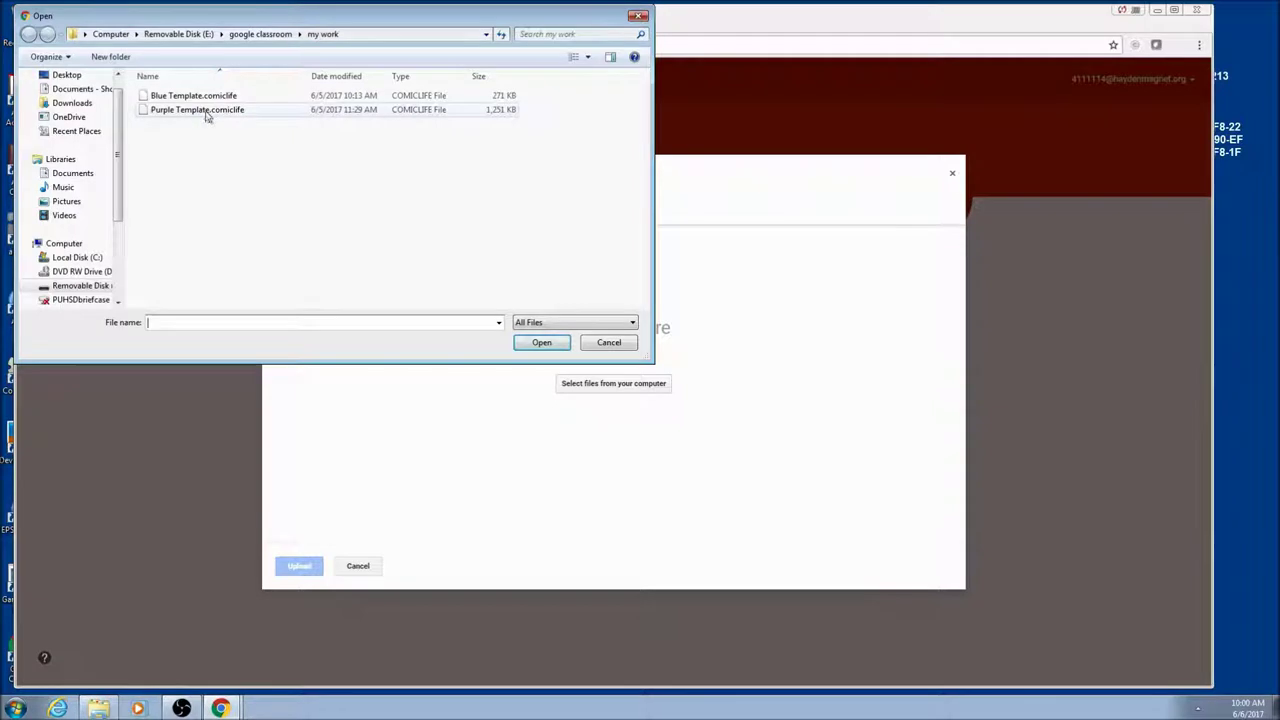
click(195, 110)
click(538, 345)
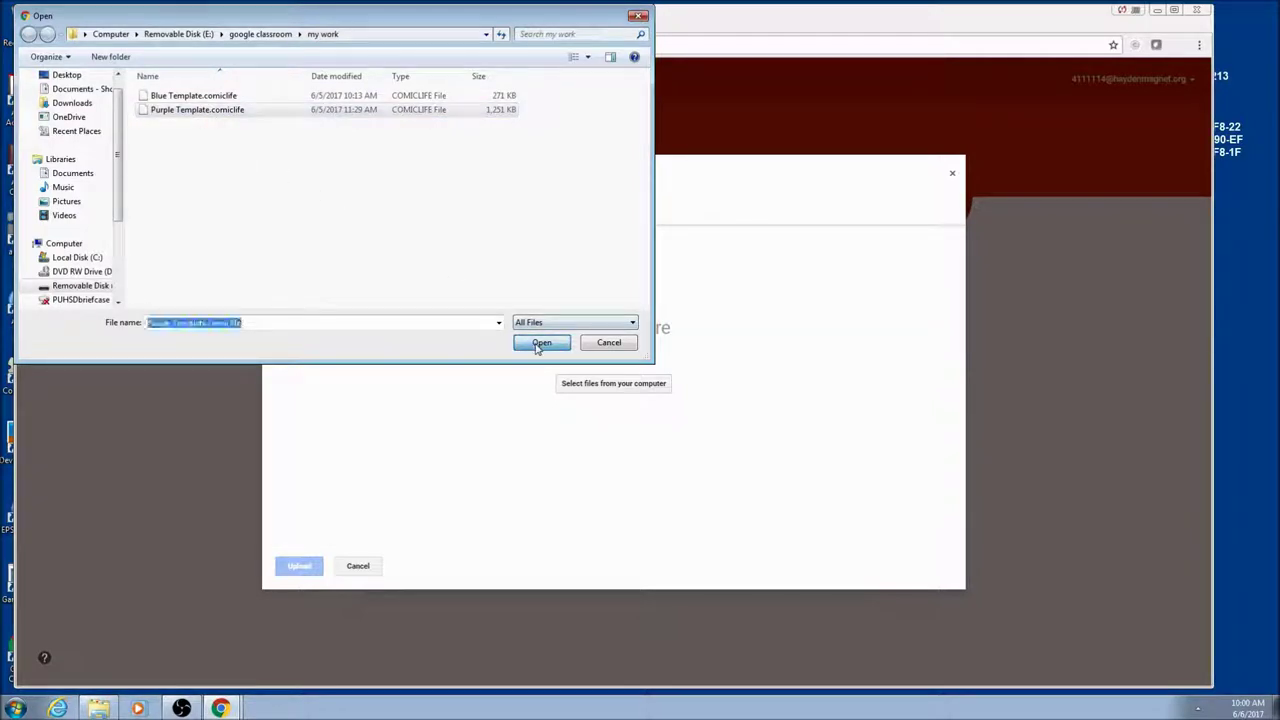
click(310, 566)
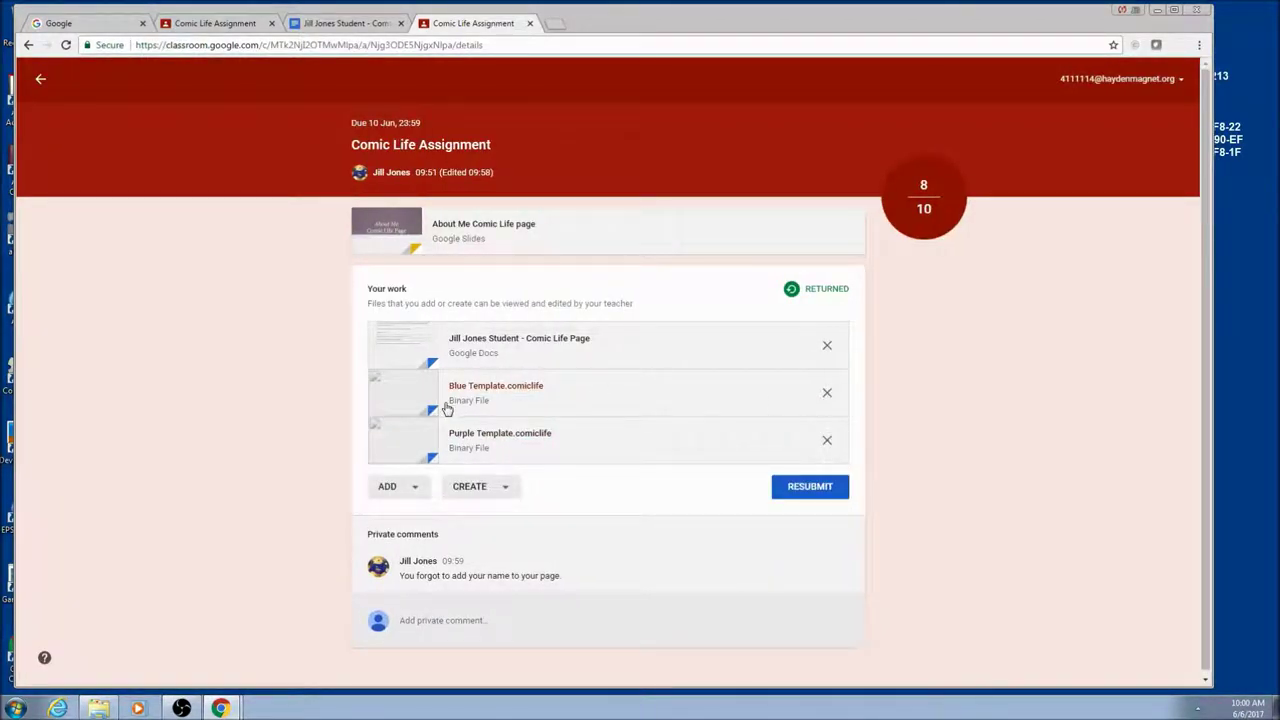
Step: Remove the Blue Template.comiclife attachment and resubmit the Comic Life Assignment
click(827, 395)
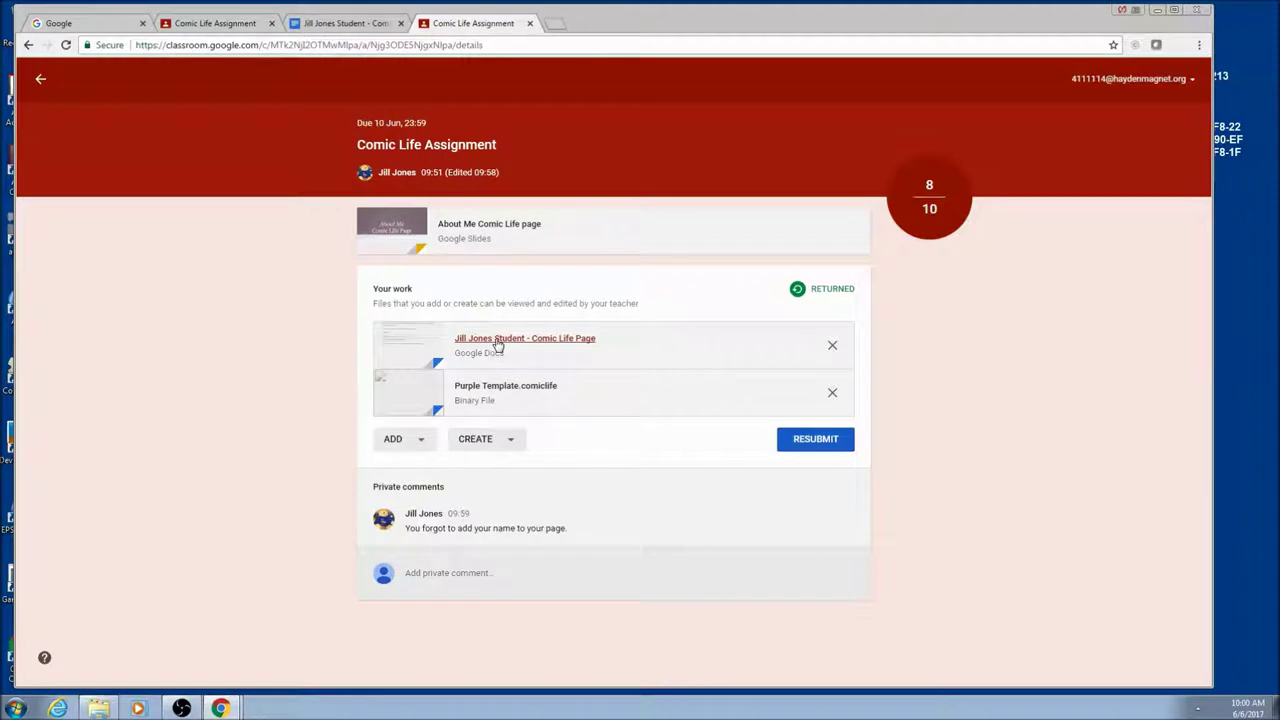
click(822, 444)
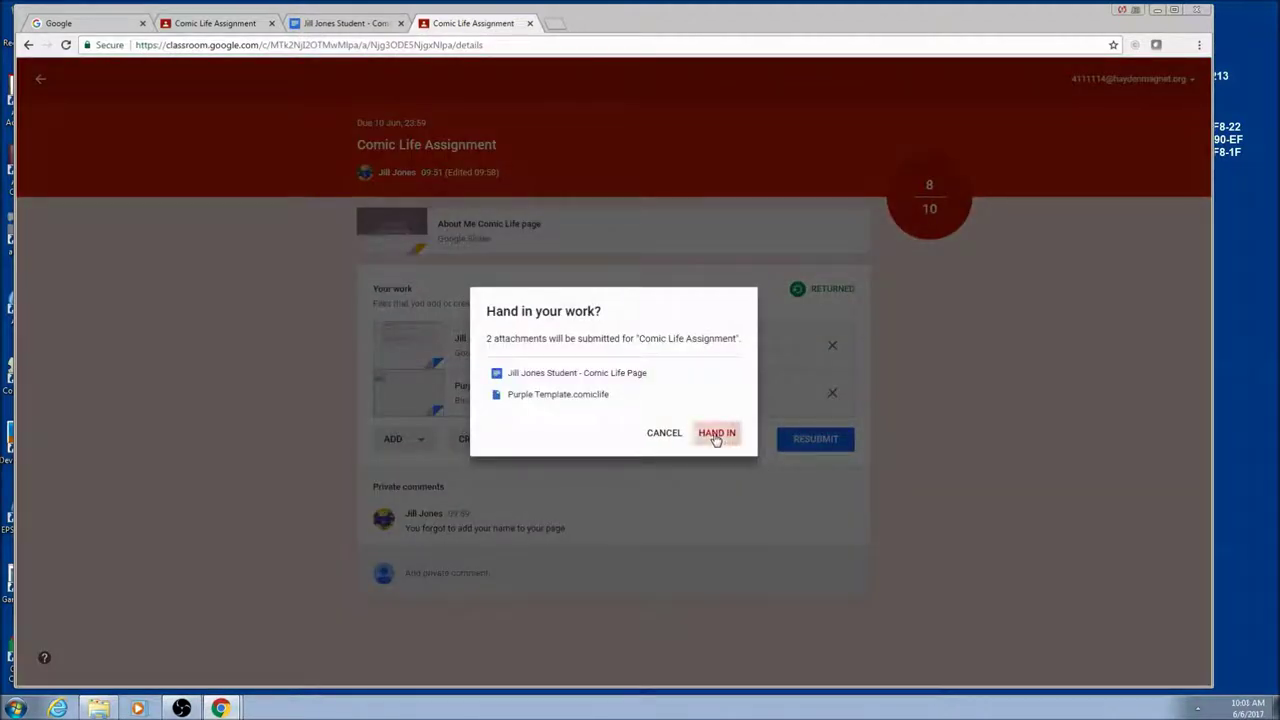
click(716, 439)
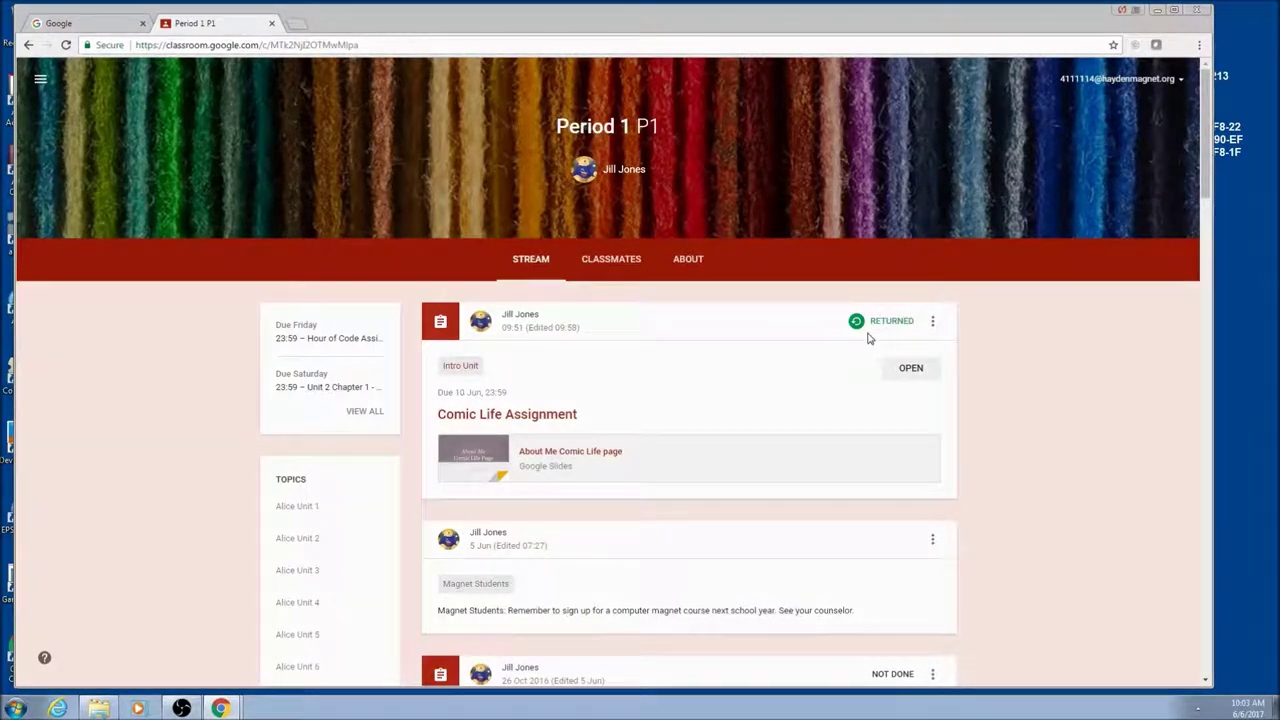
Step: Review the returned Comic Life Assignment's grade and private comments, and look through the other assignments in the Period 1 stream
click(543, 418)
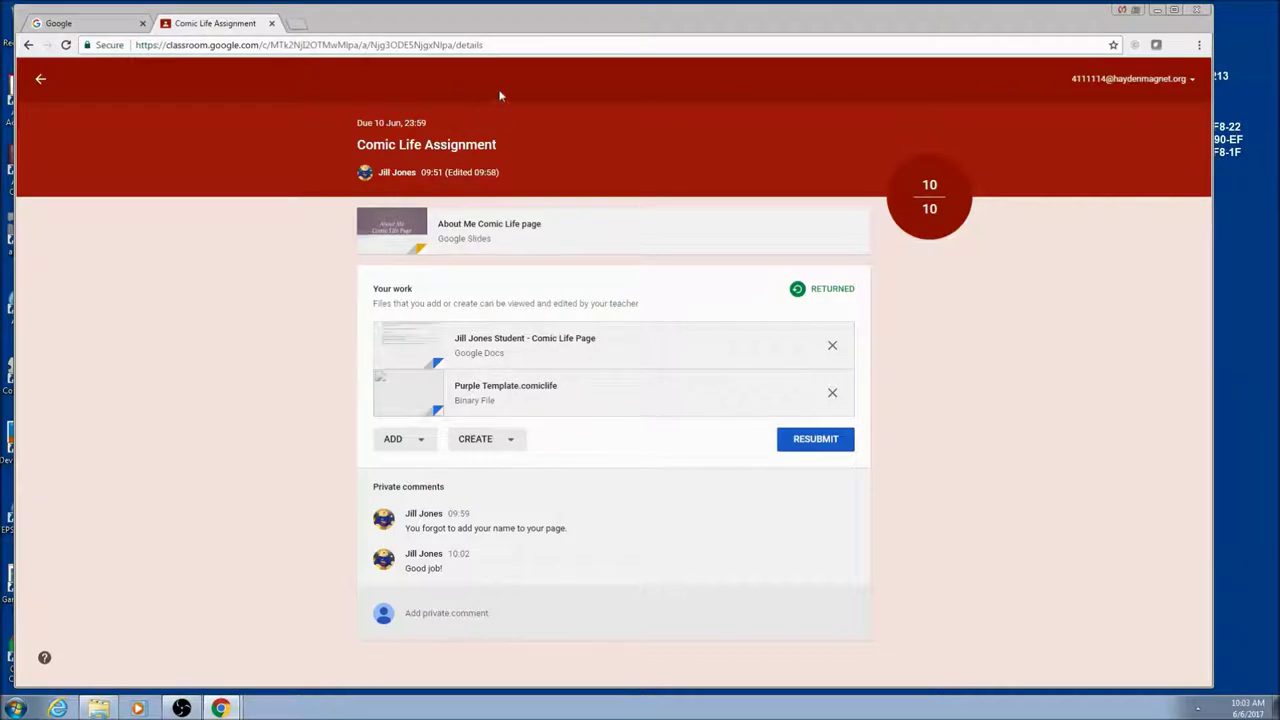
click(41, 84)
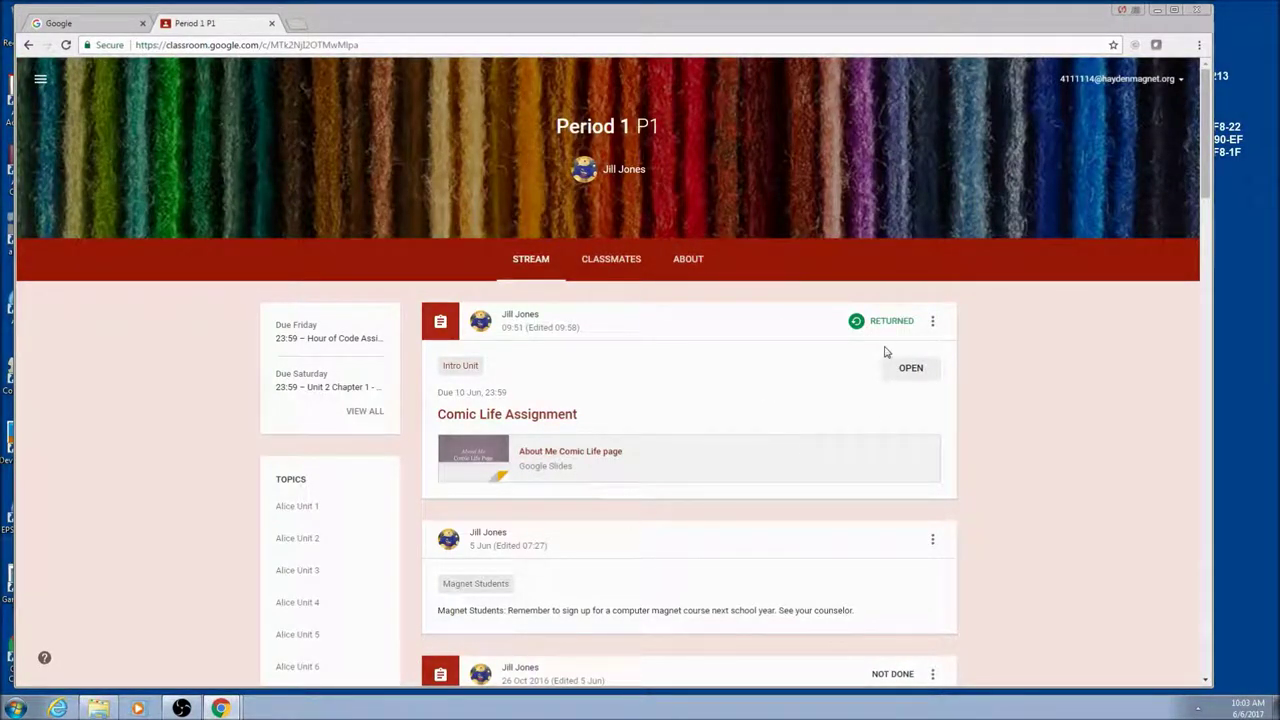
scroll(884, 334, down, 2)
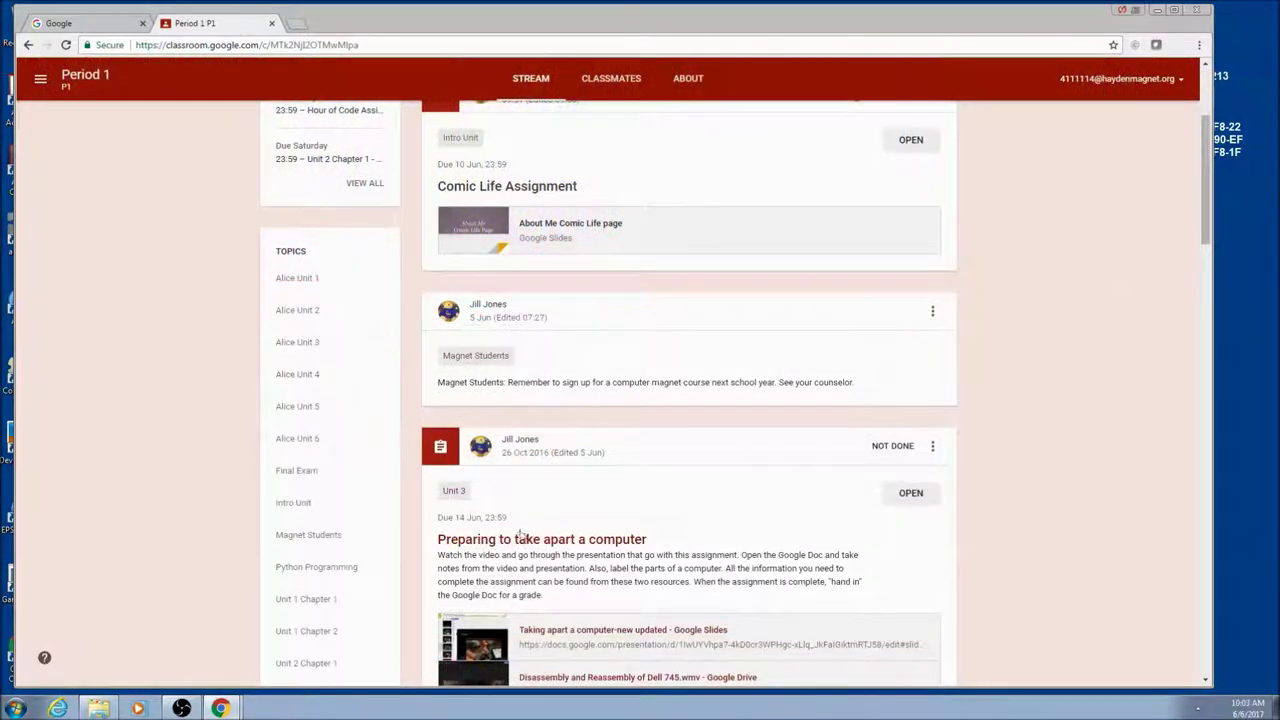
drag(1204, 201, 1200, 266)
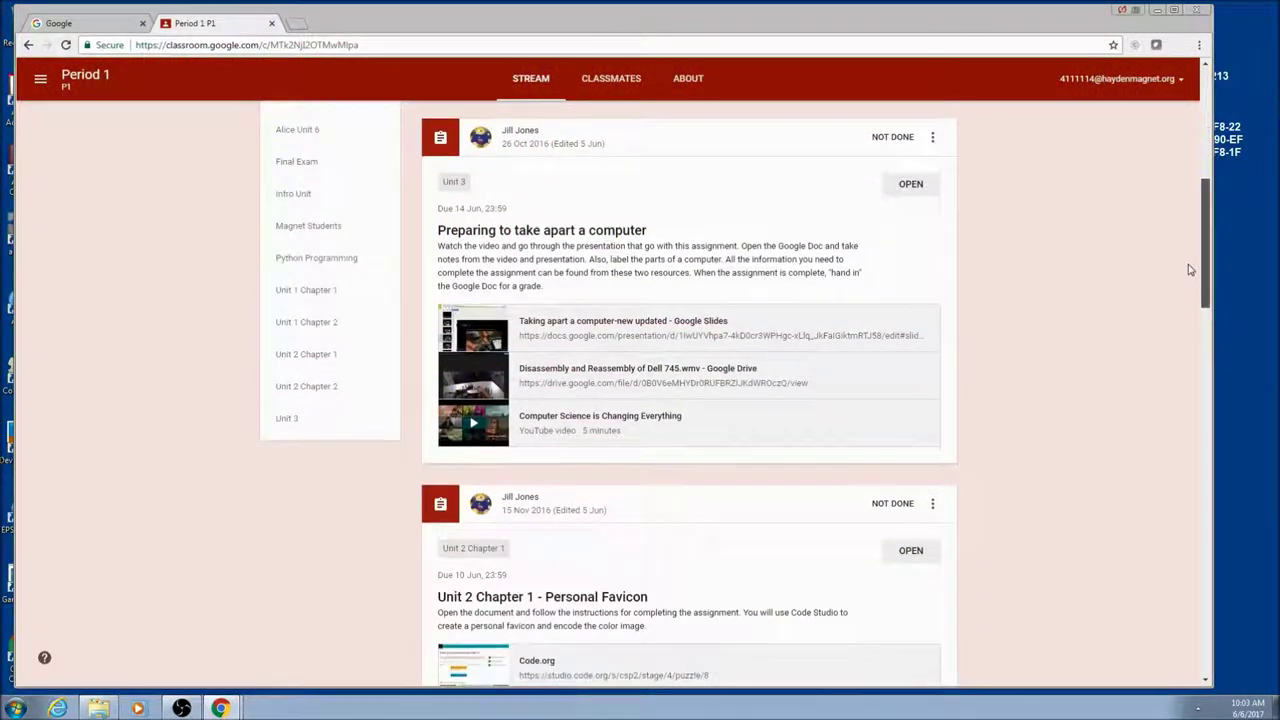
Step: Open the "Preparing to take apart a computer" assignment, look through its attached "prepare to take apart computer 2016.docx" worksheet, and close the document
click(560, 232)
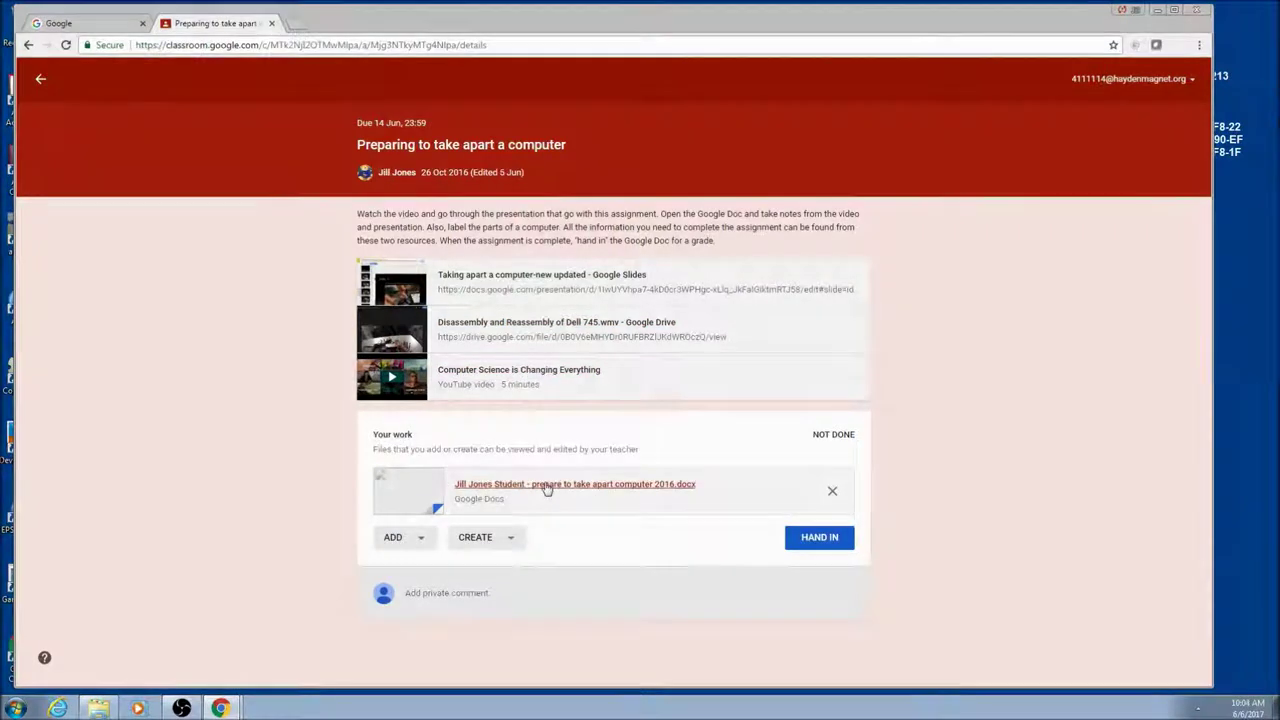
click(570, 490)
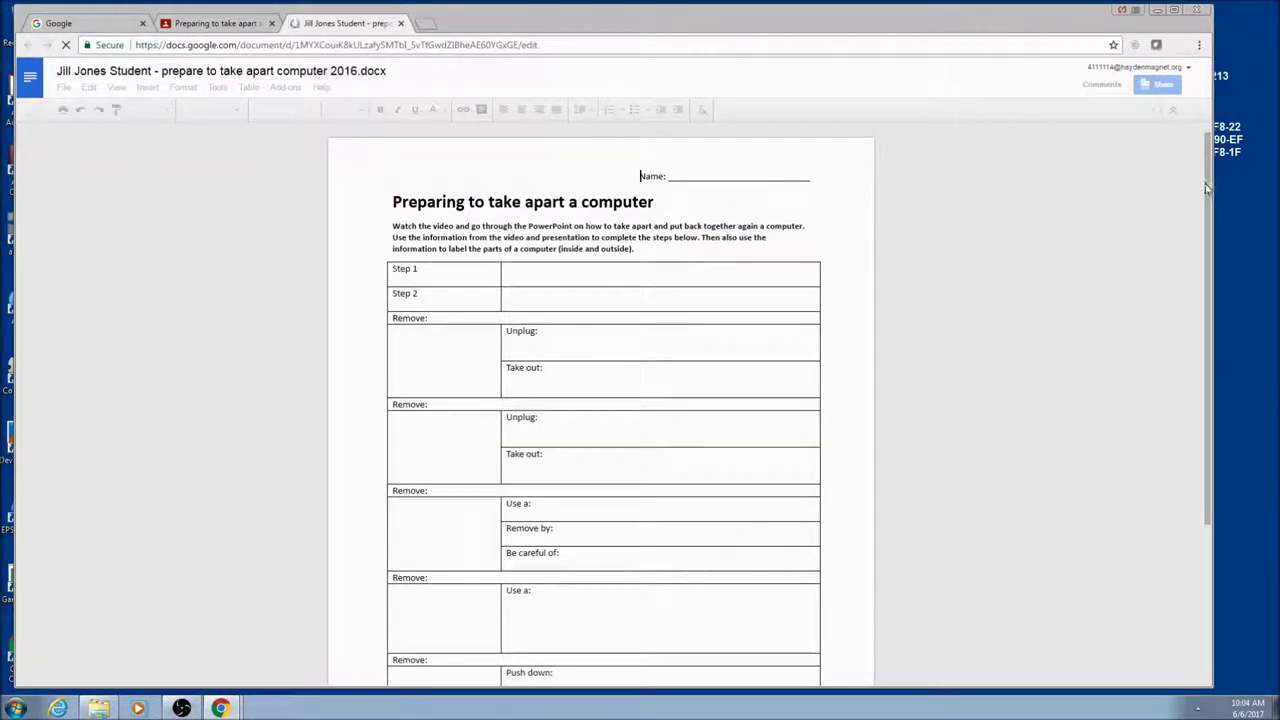
scroll(1195, 263, down, 1)
scroll(1174, 337, down, 6)
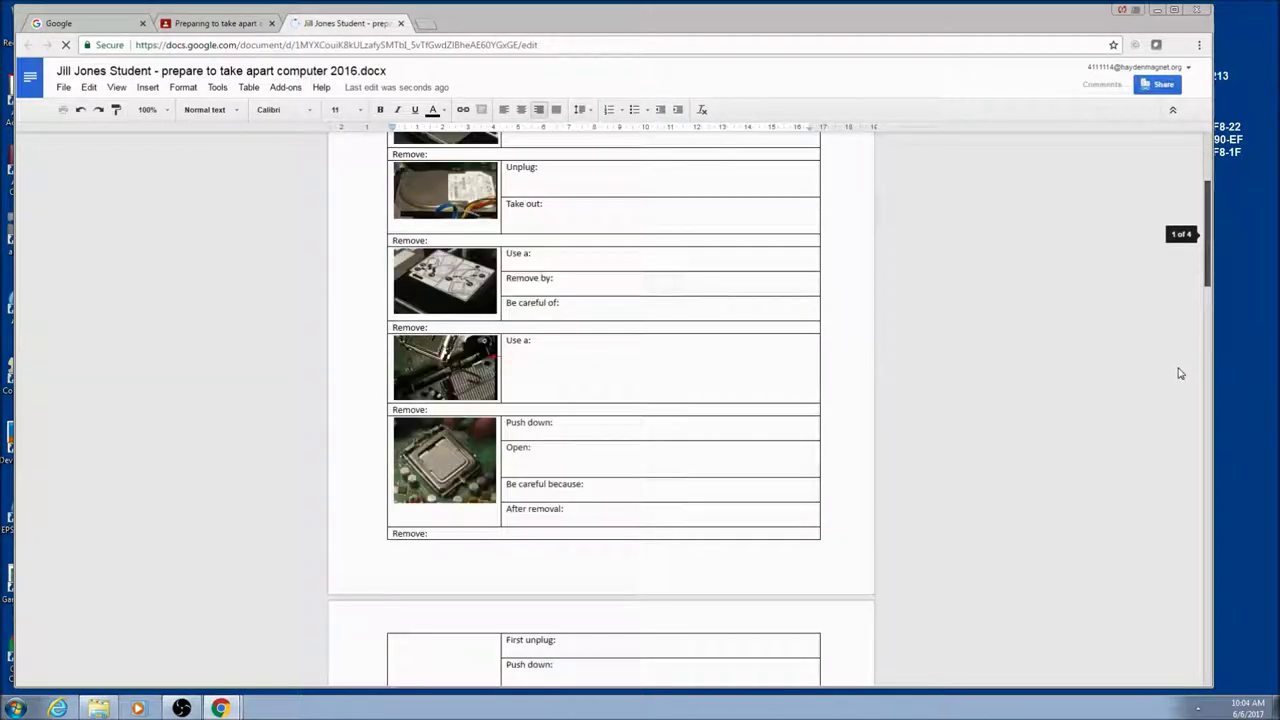
scroll(1171, 220, down, 1)
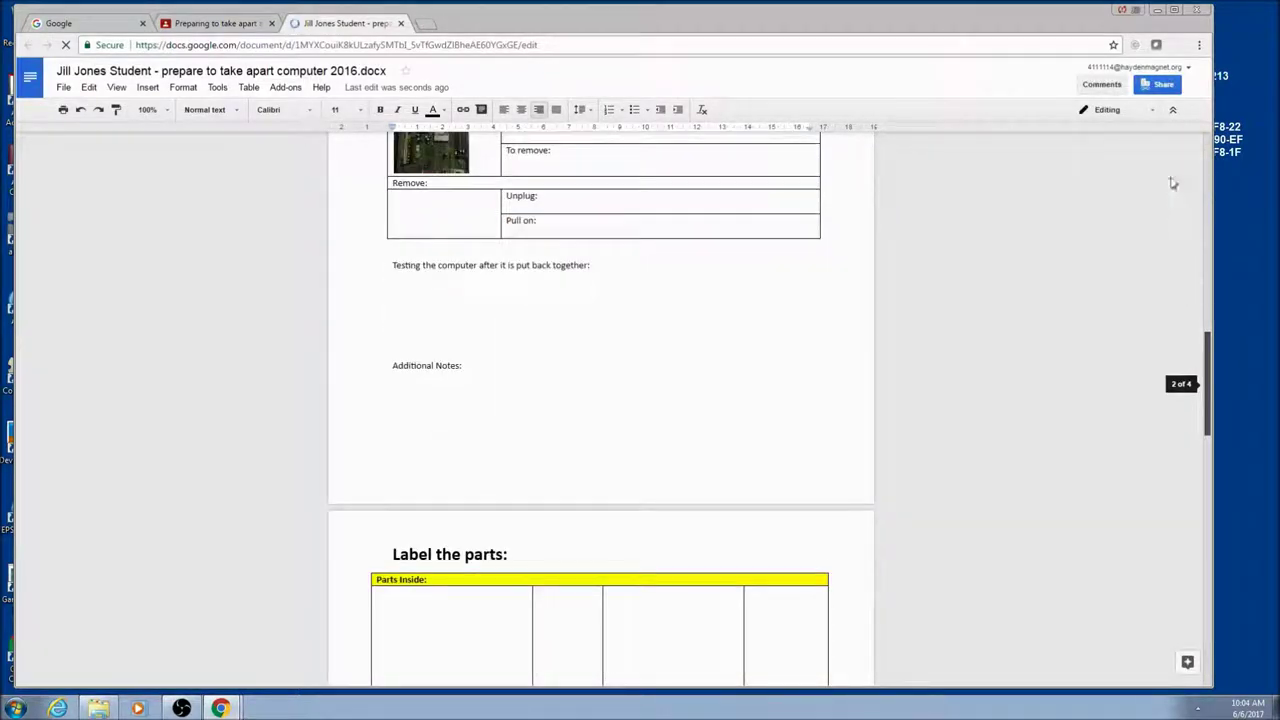
scroll(1171, 186, up, 7)
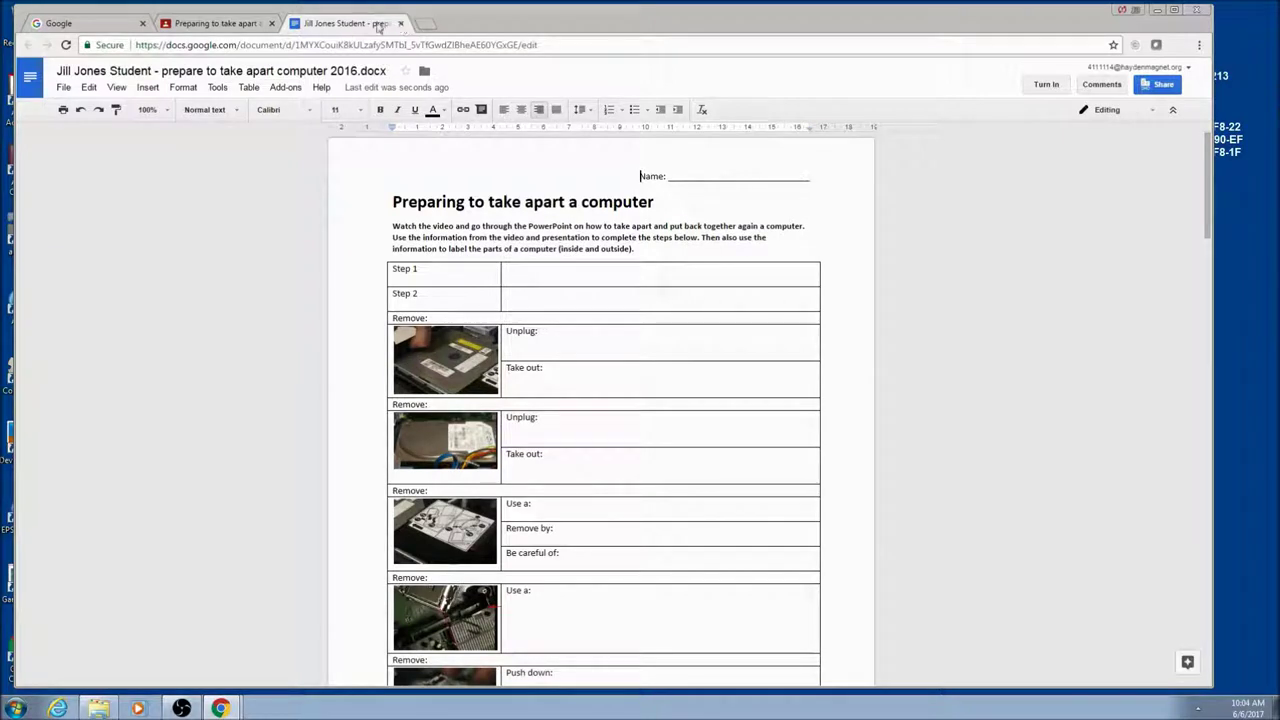
click(401, 24)
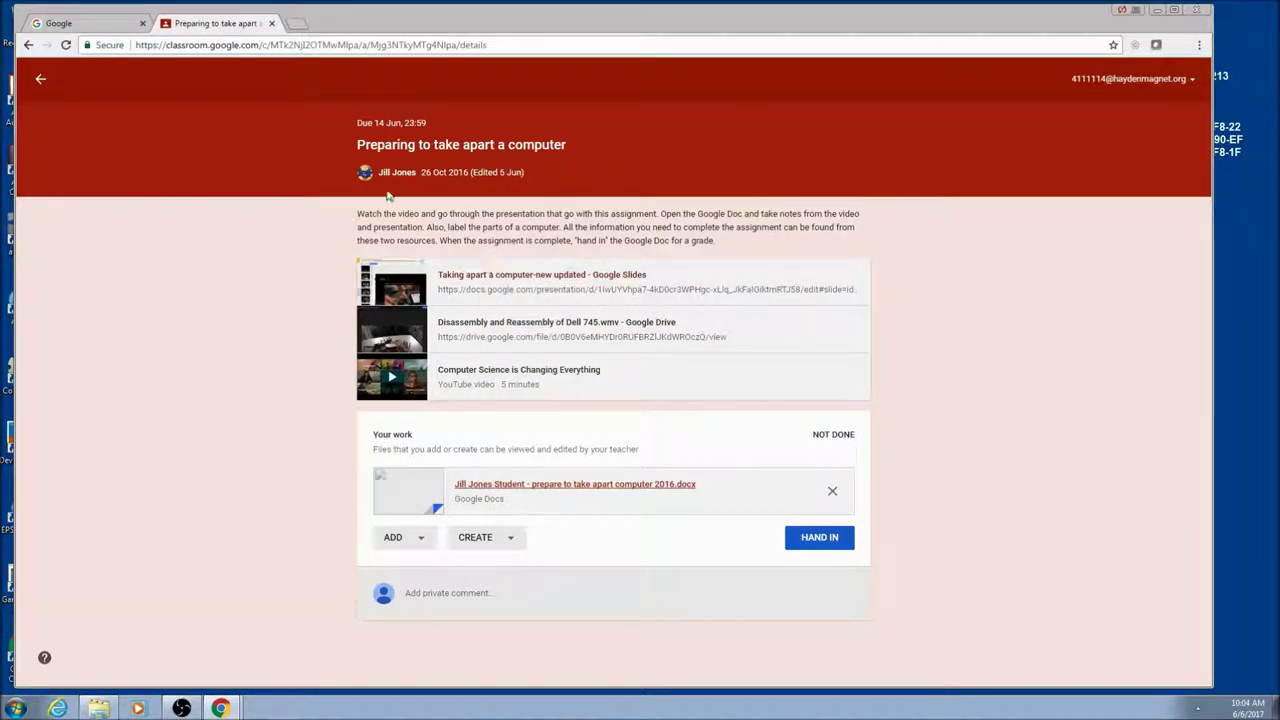
Step: Highlight the instructions of the "Preparing to take apart a computer" assignment to review them, and return to the Period 1 stream
drag(361, 212, 718, 240)
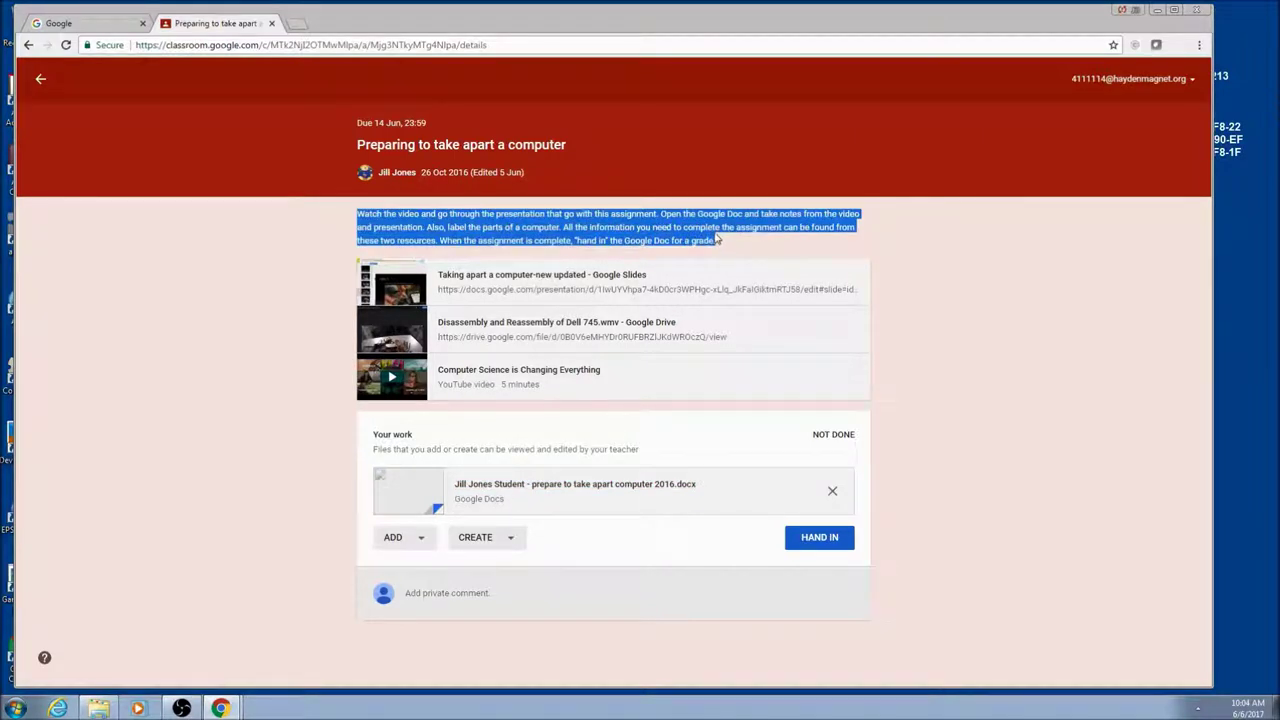
click(41, 84)
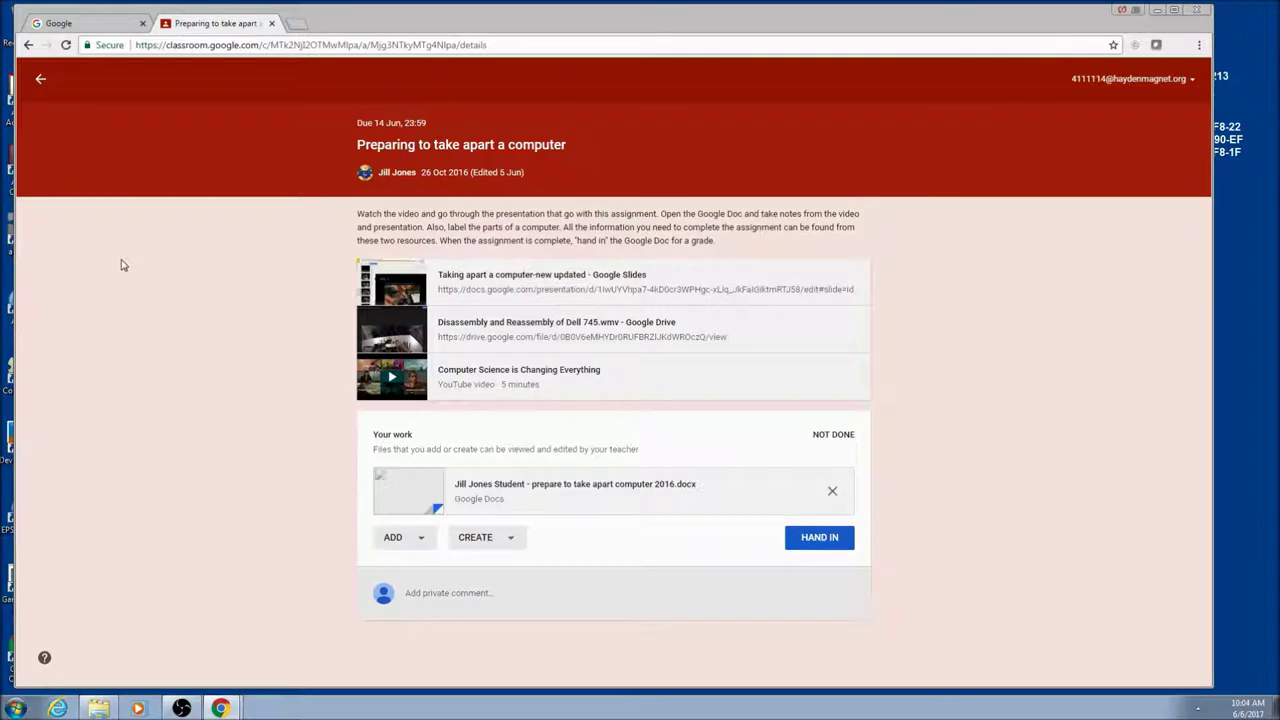
click(41, 78)
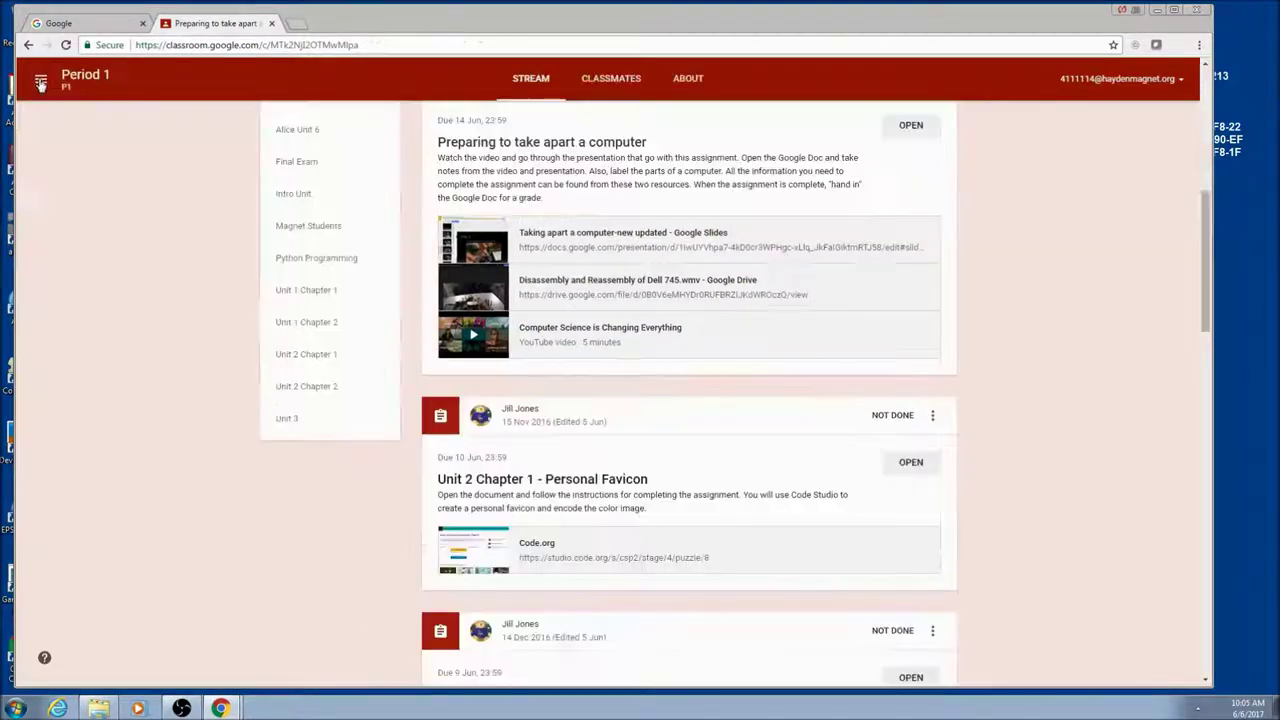